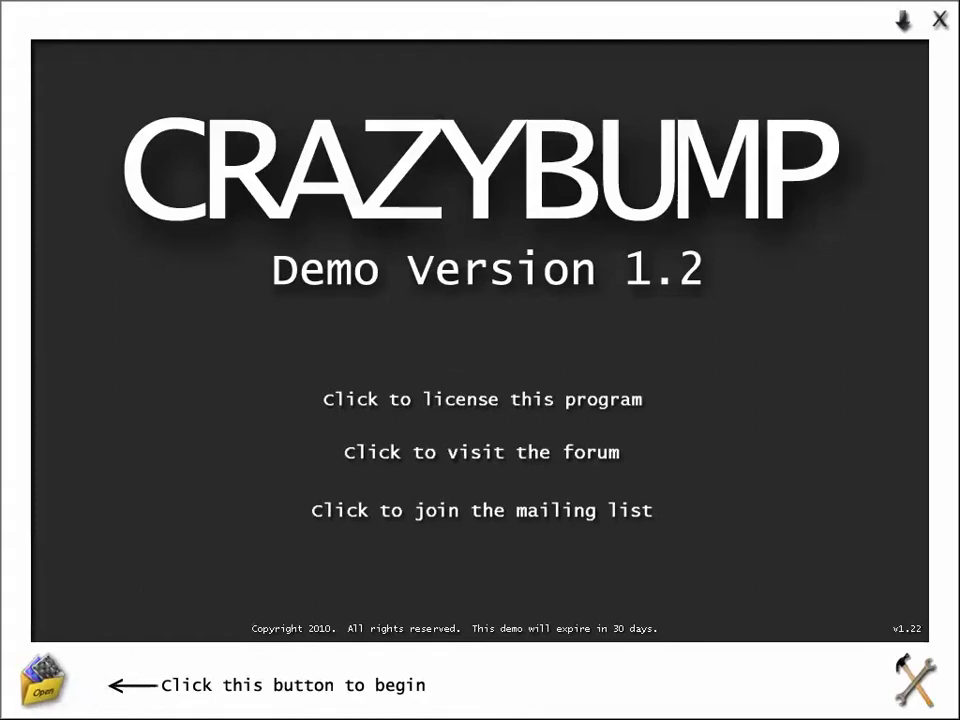
Step: Open the masterSwordUVMap JPEG from the Desktop as a photograph and choose the shape interpretation with bright blade tips
left_click(42, 676)
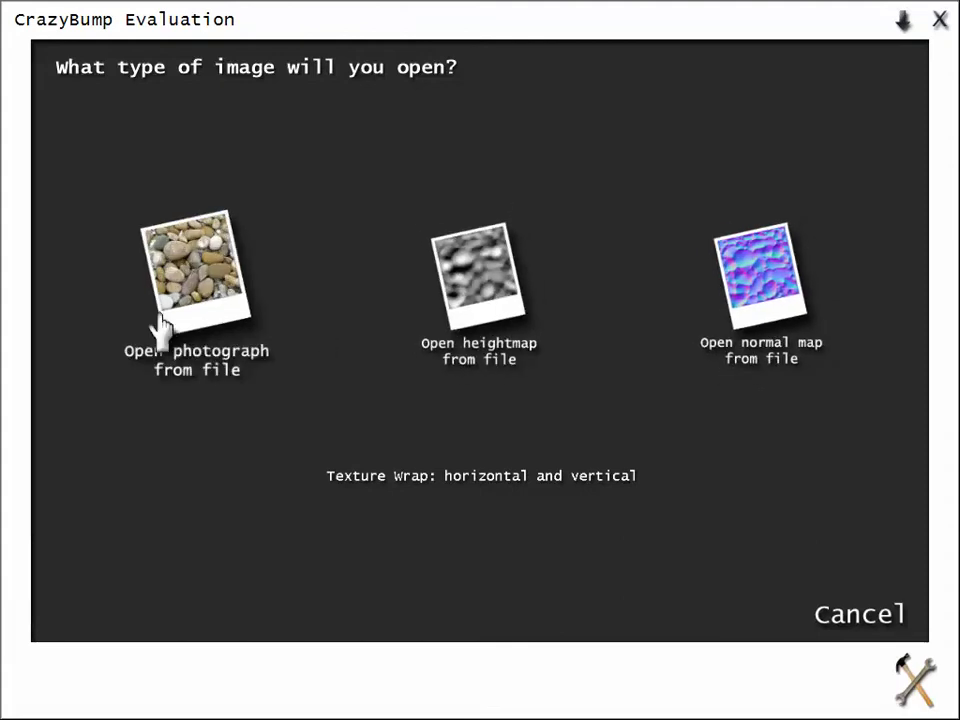
left_click(199, 271)
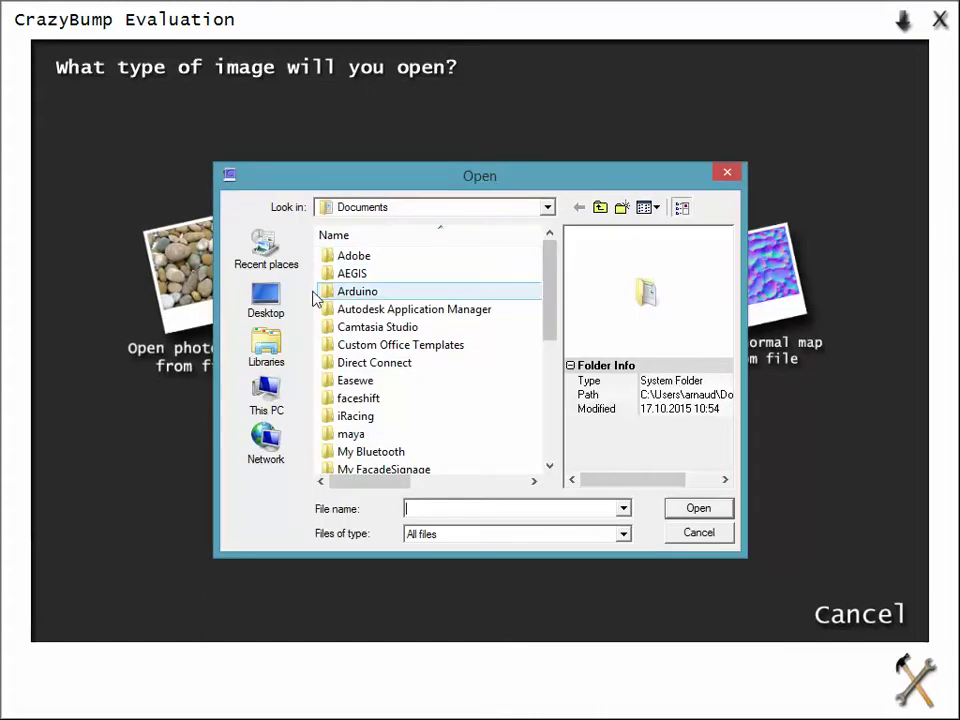
left_click(272, 300)
left_click_drag(550, 253, 550, 423)
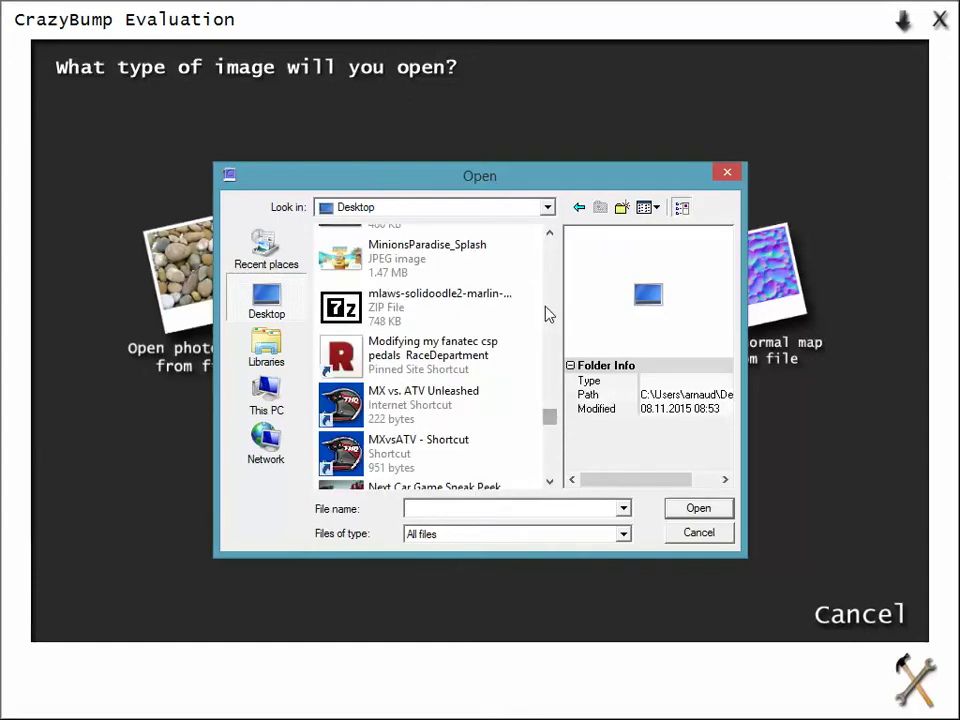
left_click(555, 237)
left_click(555, 237)
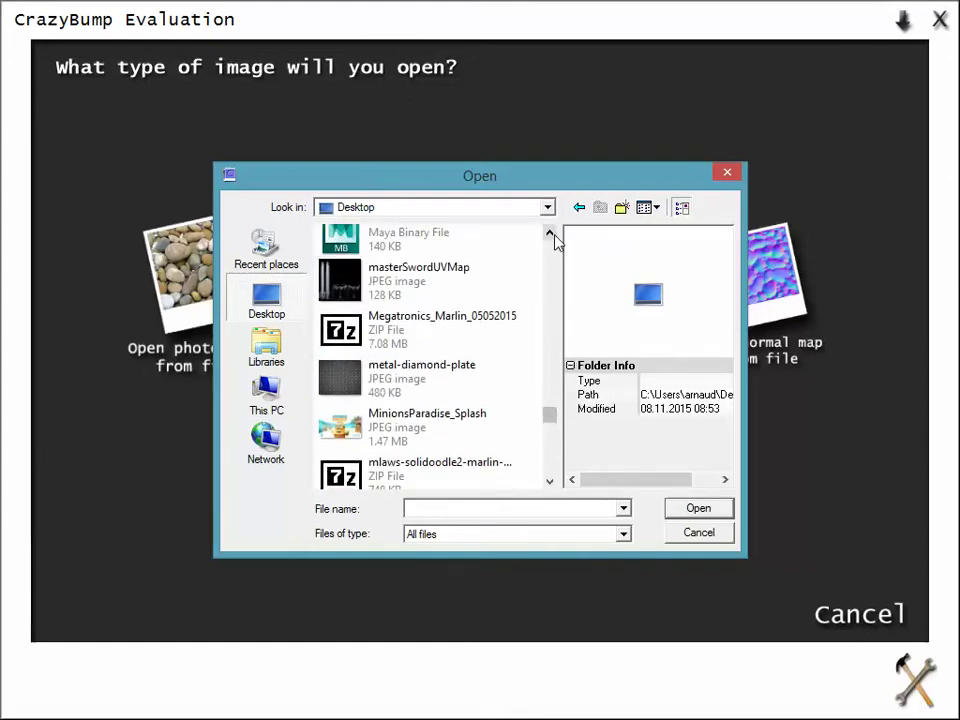
left_click(401, 287)
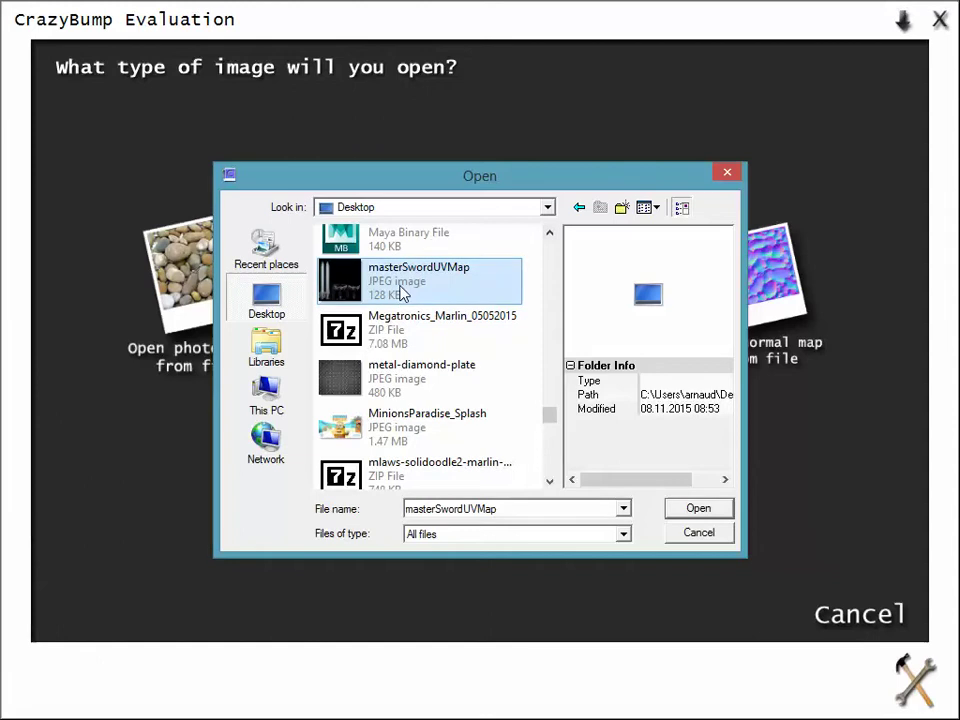
left_click(702, 511)
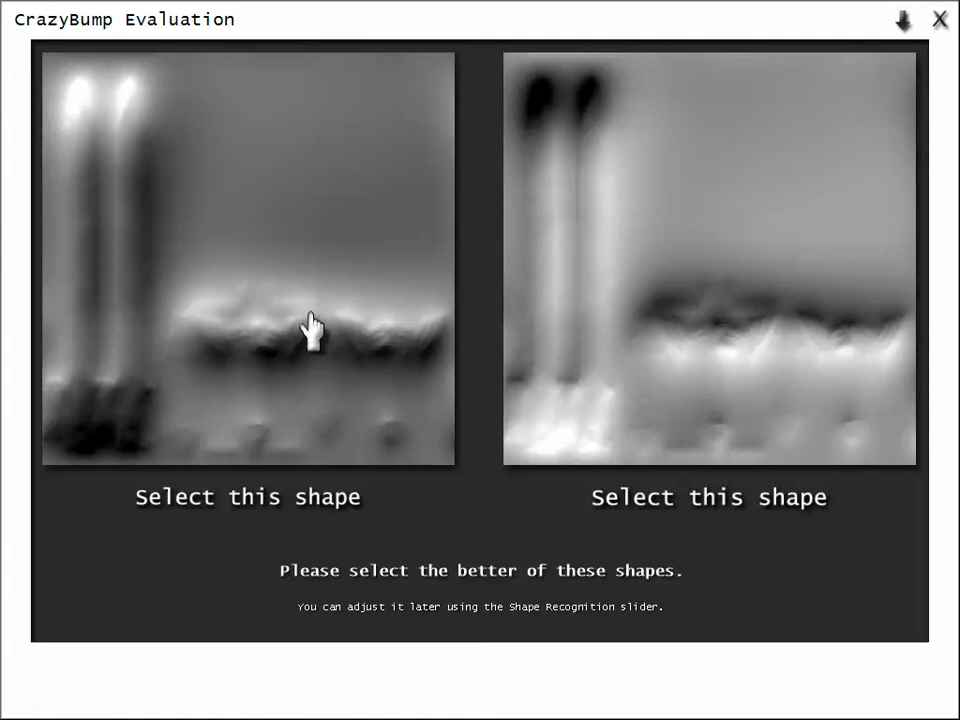
left_click(259, 341)
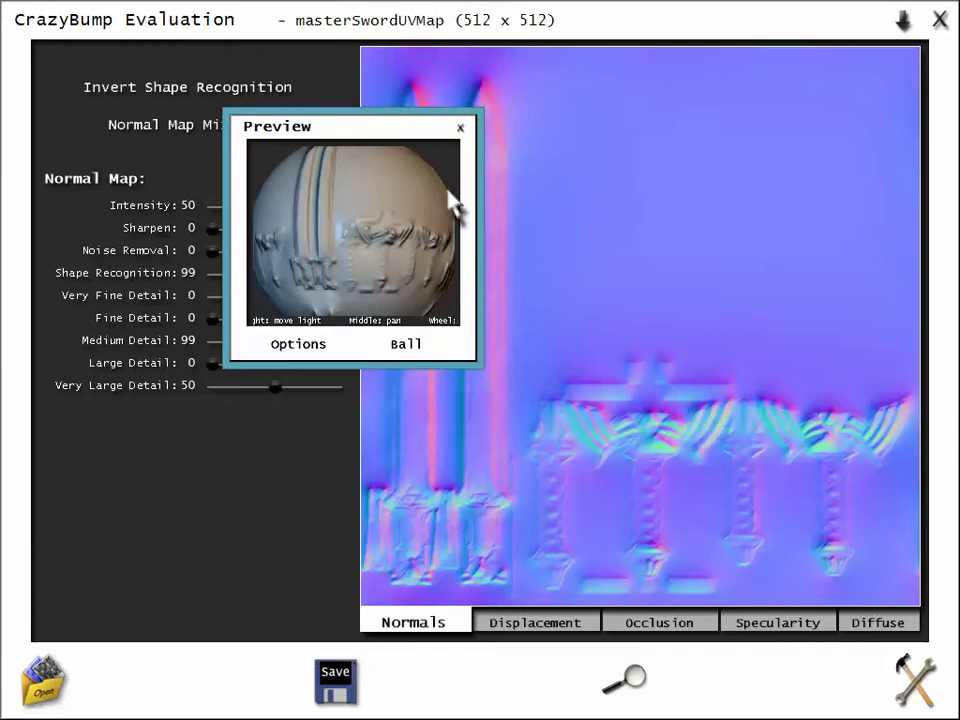
Step: Enlarge the 3D preview and rotate the ball to examine the sword relief, then shrink the preview and move it off the normal map
left_click_drag(480, 381, 959, 719)
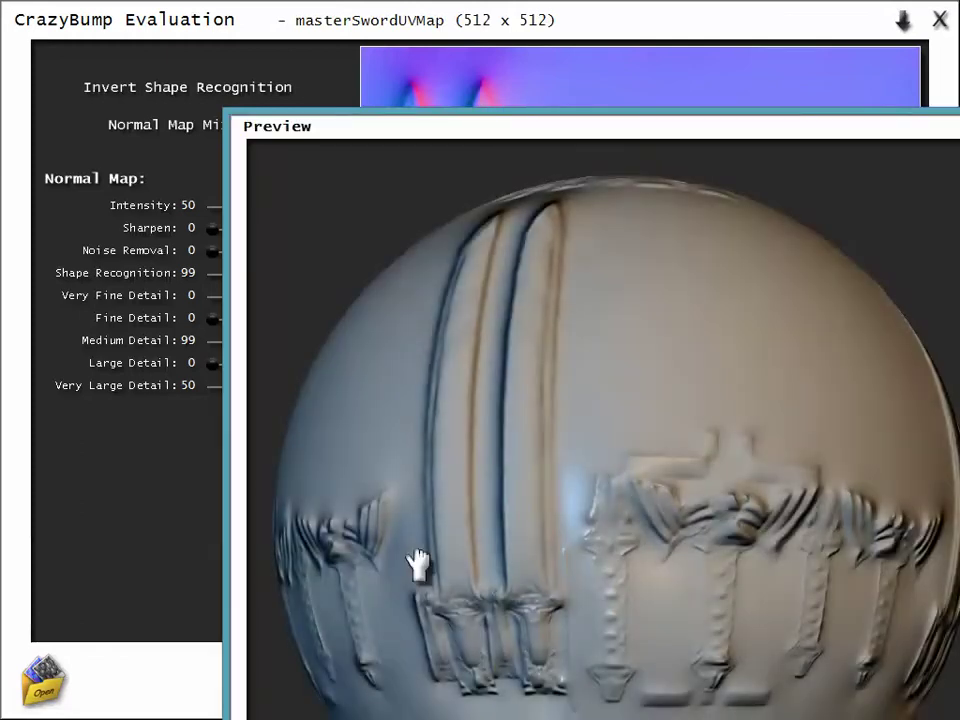
left_click_drag(420, 563, 548, 565)
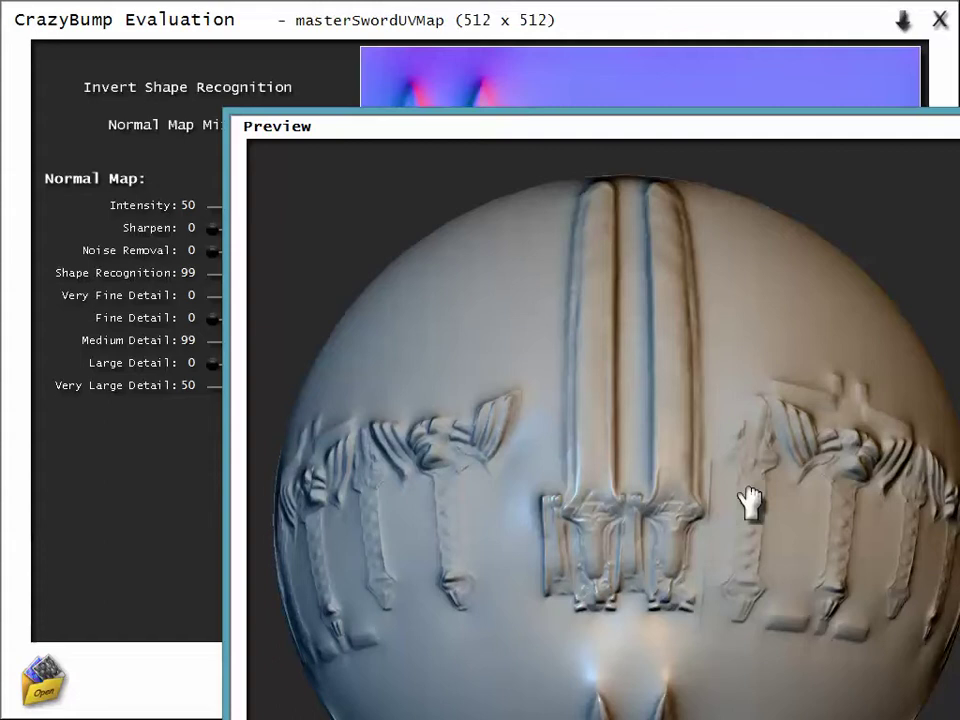
left_click_drag(750, 502, 612, 536)
left_click_drag(722, 468, 466, 536)
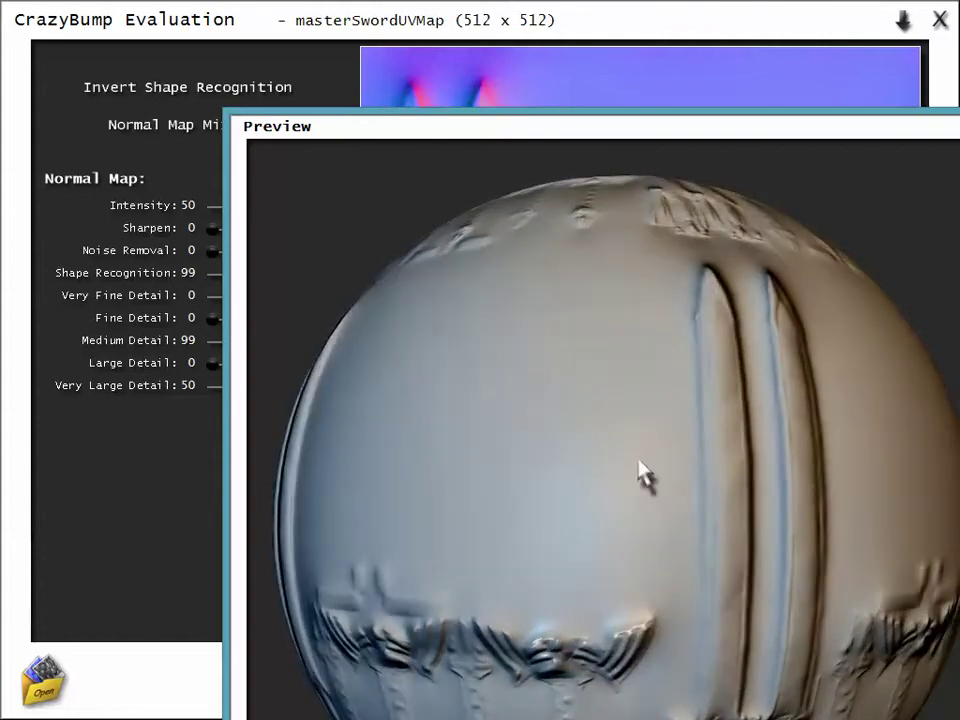
left_click_drag(645, 478, 477, 344)
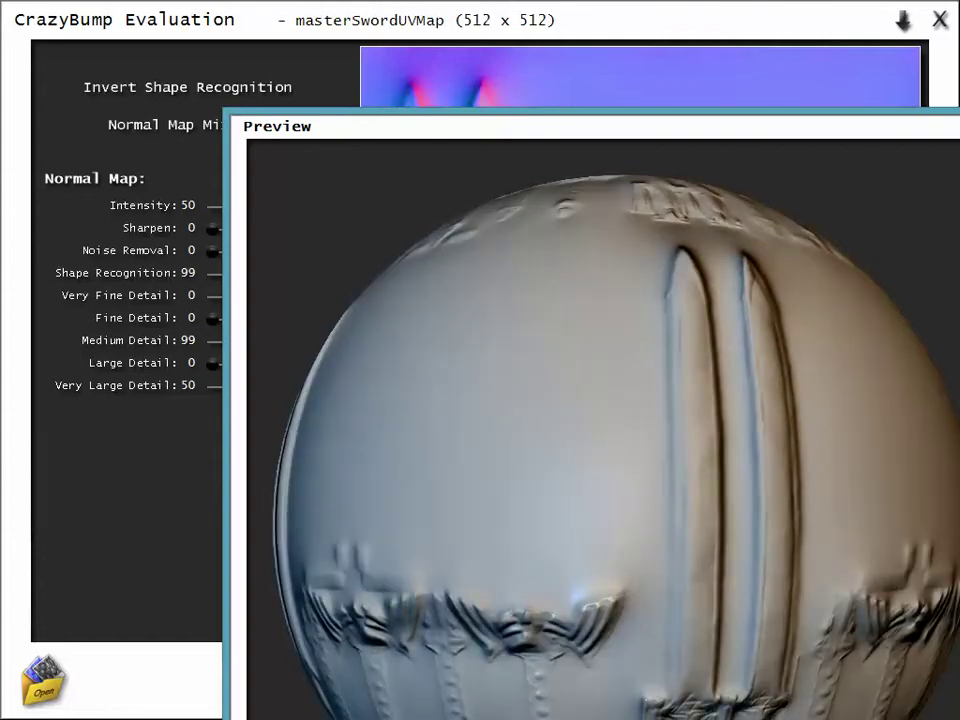
left_click_drag(955, 715, 493, 336)
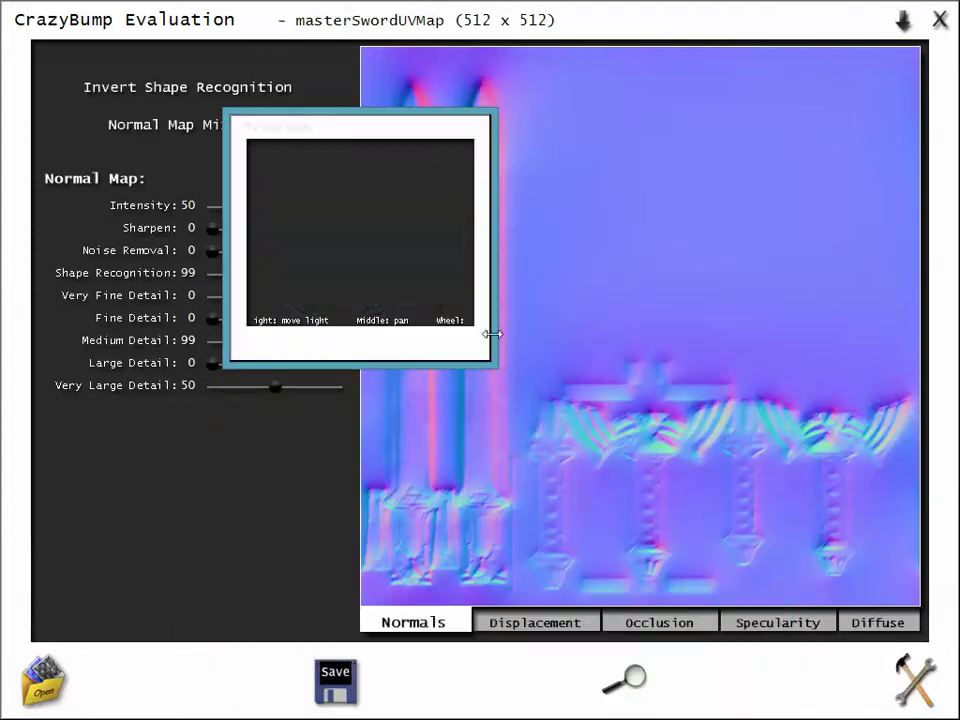
left_click_drag(310, 126, 154, 69)
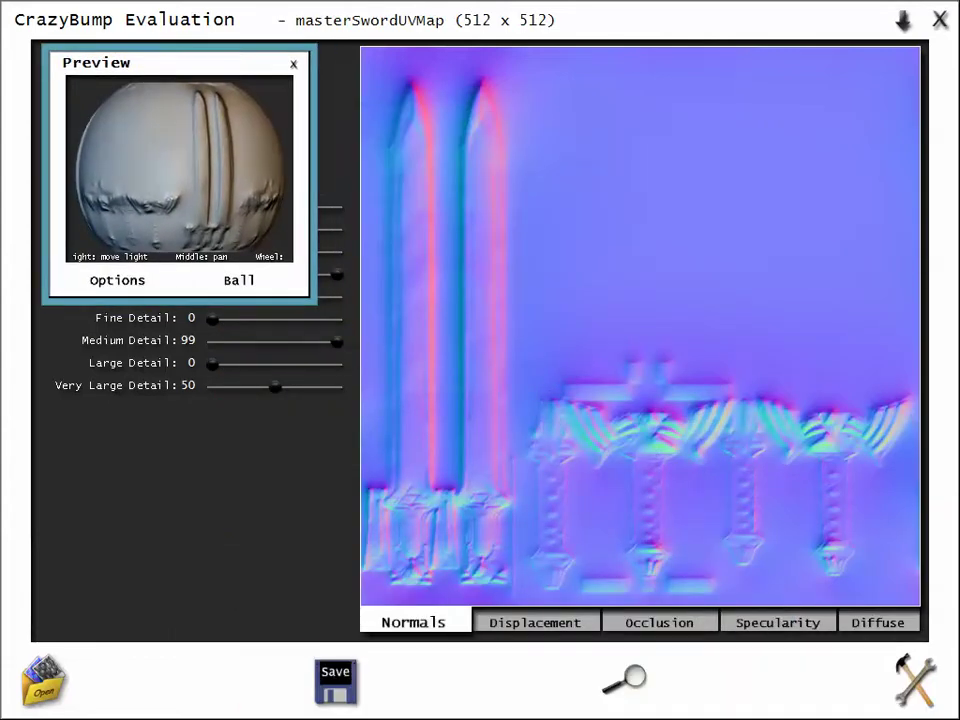
Step: Review the generated displacement, occlusion, specularity and diffuse maps, and return to the normal map
left_click(535, 627)
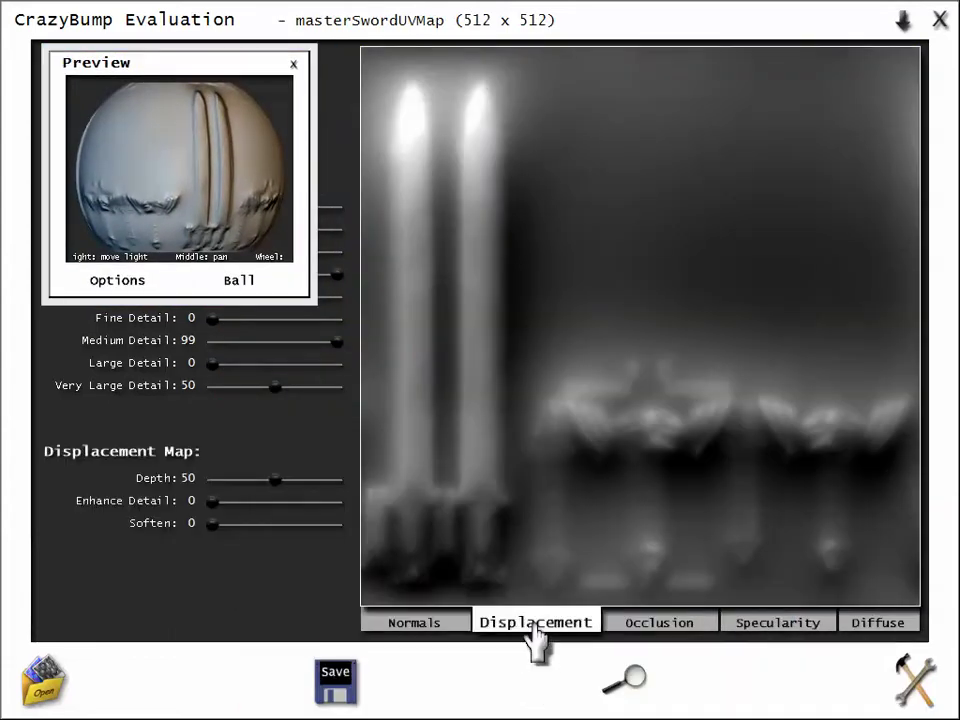
left_click(655, 625)
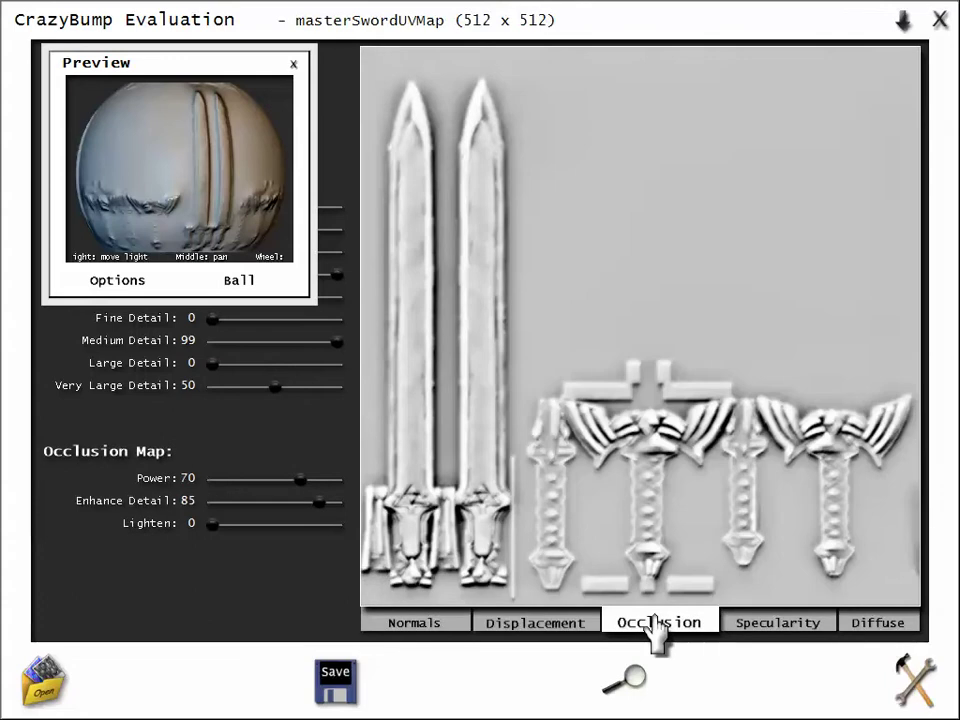
left_click(767, 624)
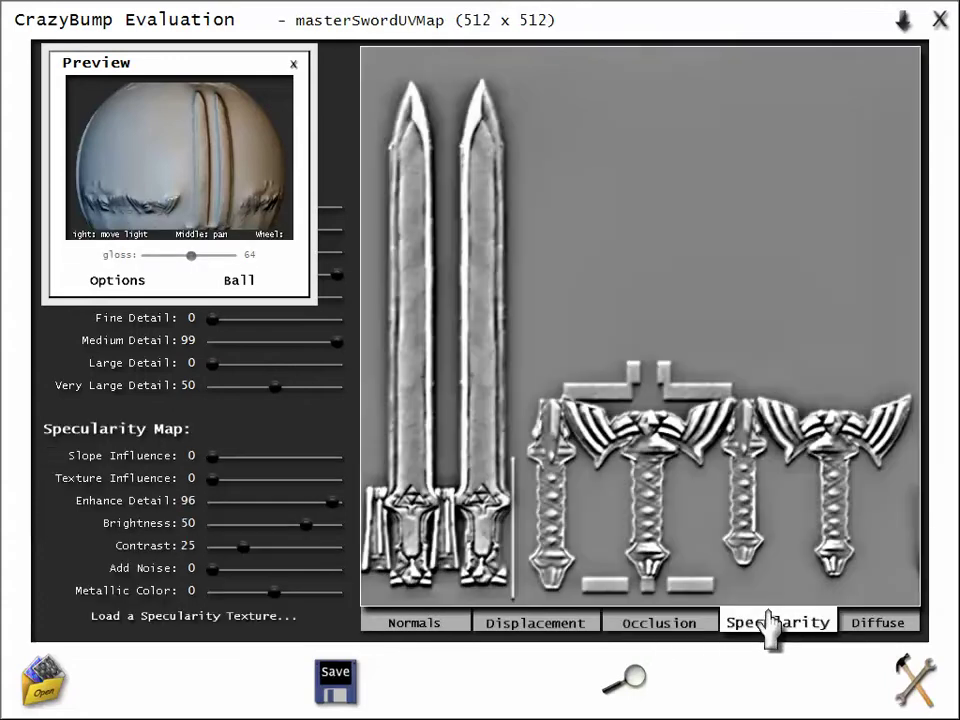
left_click(886, 628)
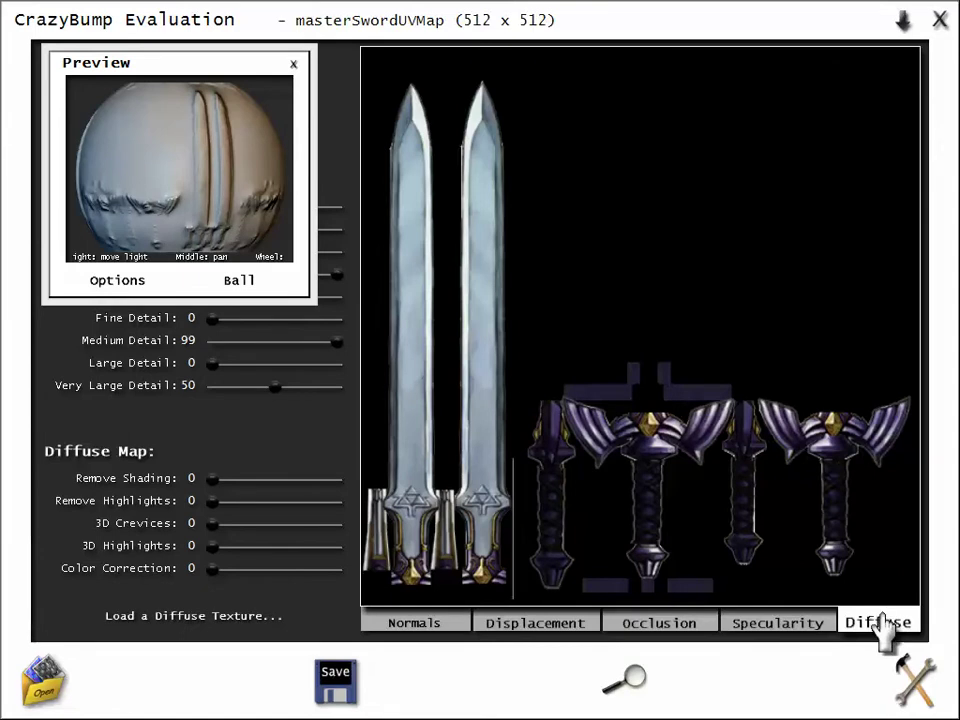
left_click(799, 627)
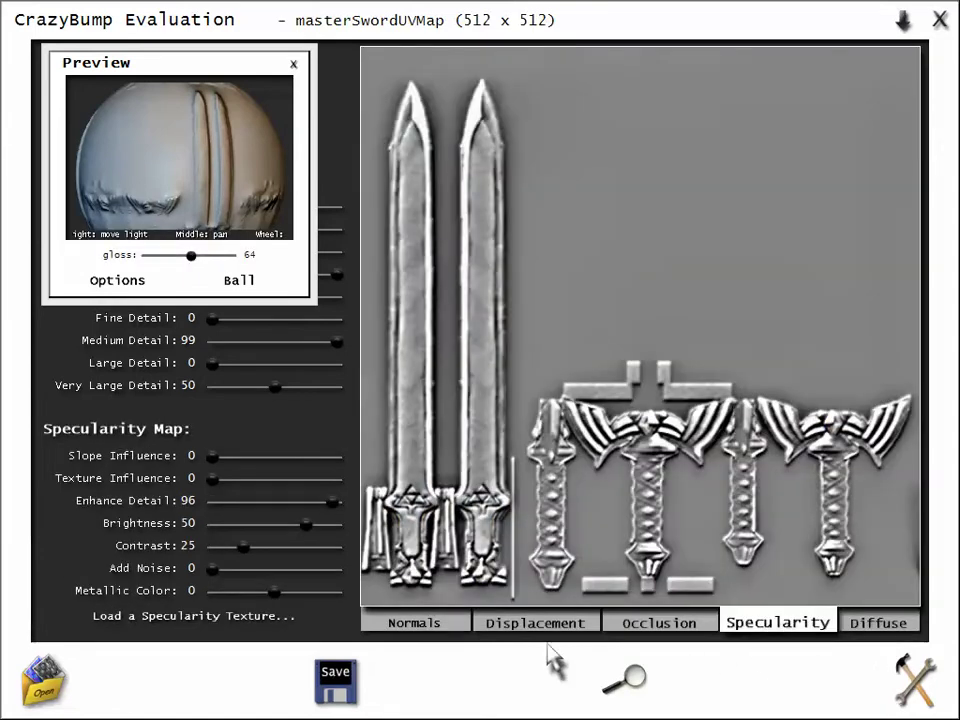
left_click(420, 628)
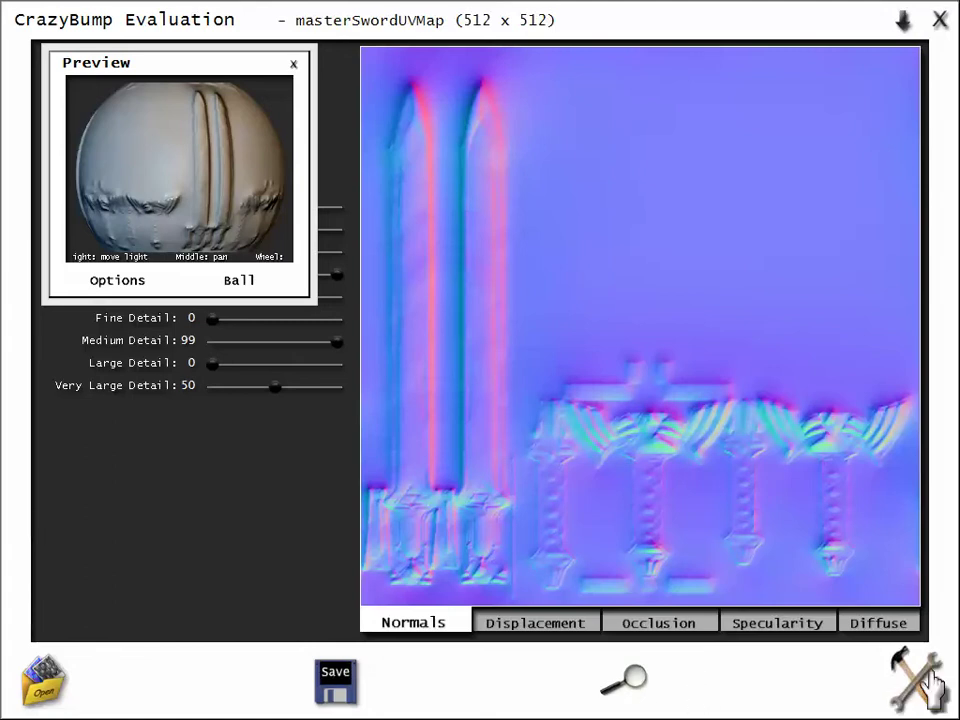
Step: Save all textures as PNG files named masterSwordUVMap in a new Desktop folder called Maps
left_click(345, 683)
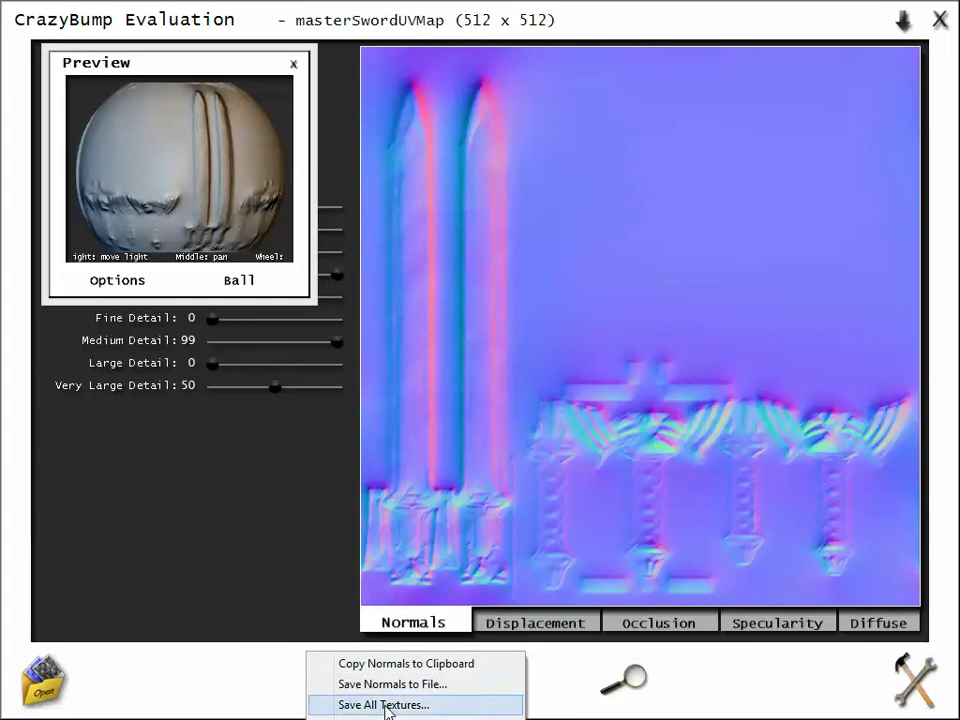
left_click(330, 705)
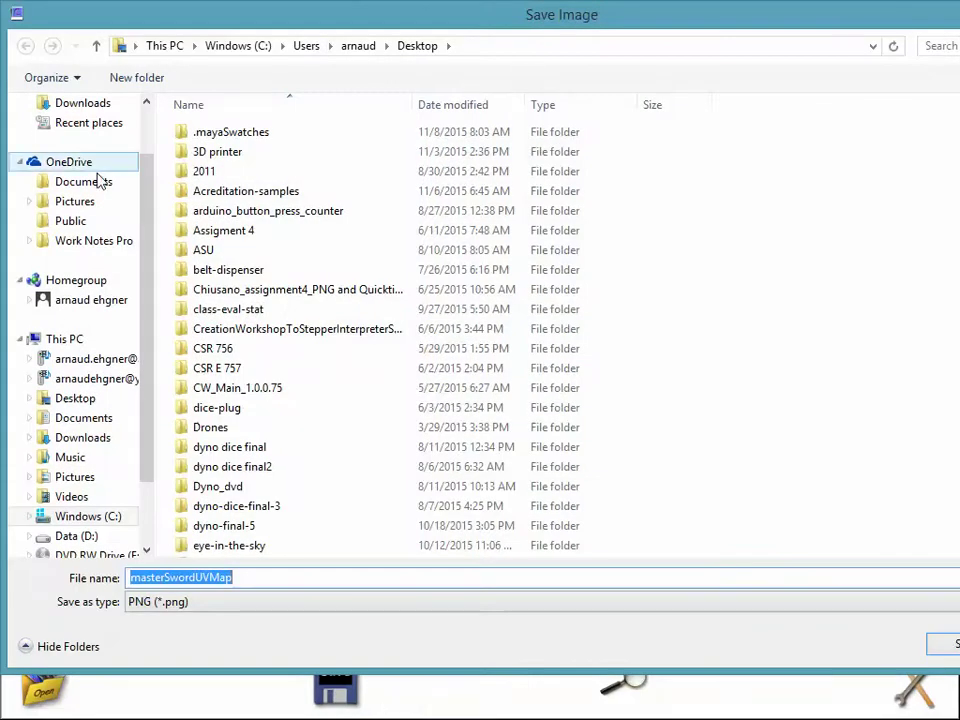
left_click(140, 78)
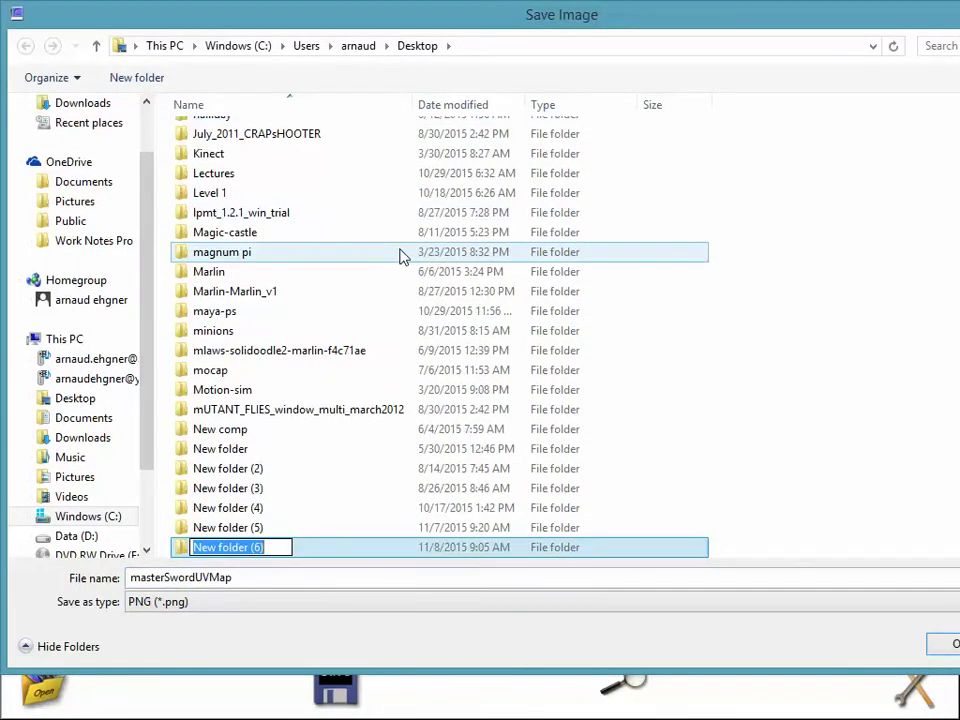
type("Maps")
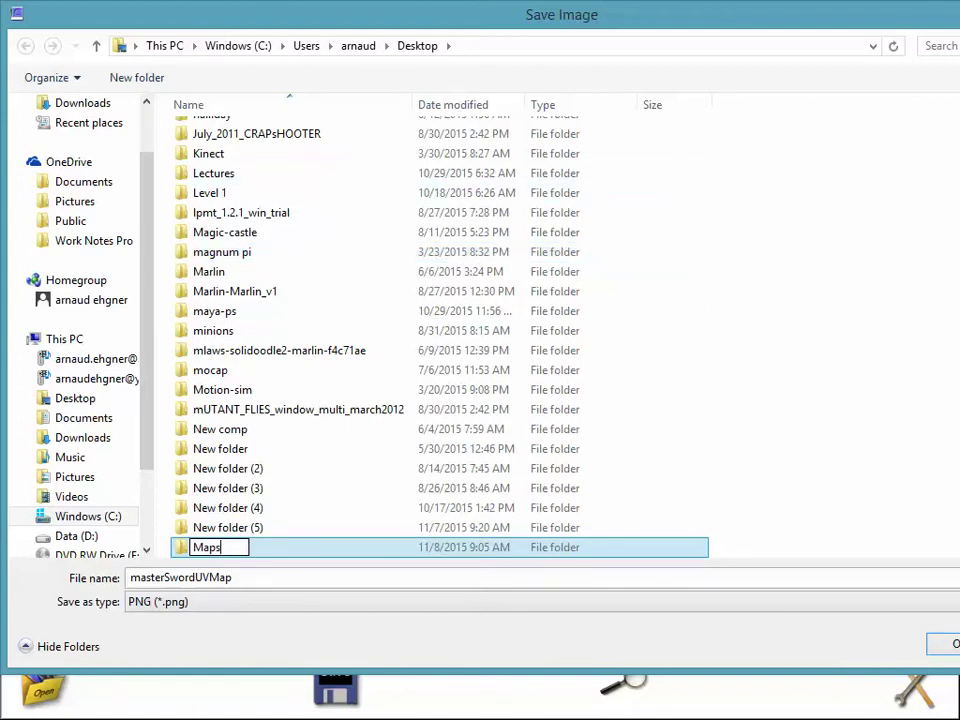
double_click(284, 550)
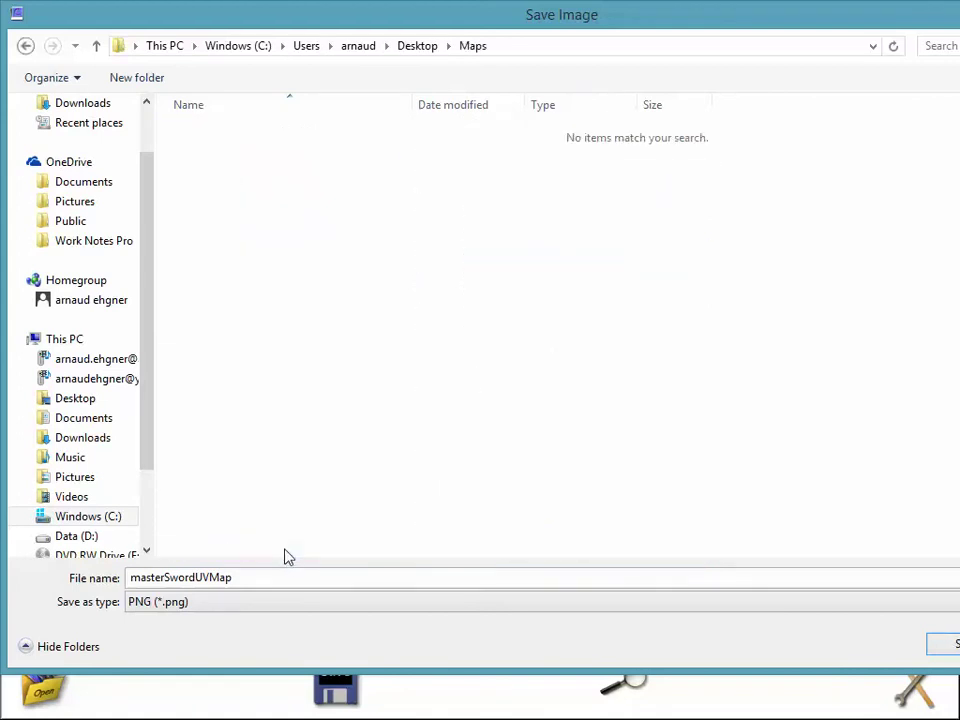
left_click(945, 644)
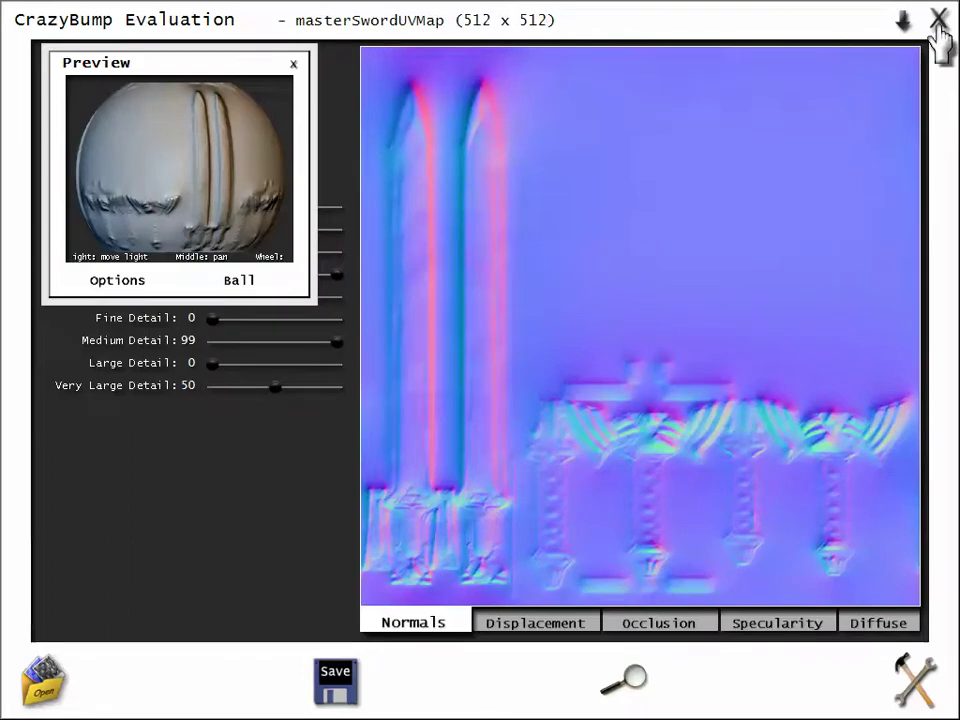
Step: Close CrazyBump and switch to Maya with the mastersword.mb scene, fitting its window to the screen
left_click(939, 22)
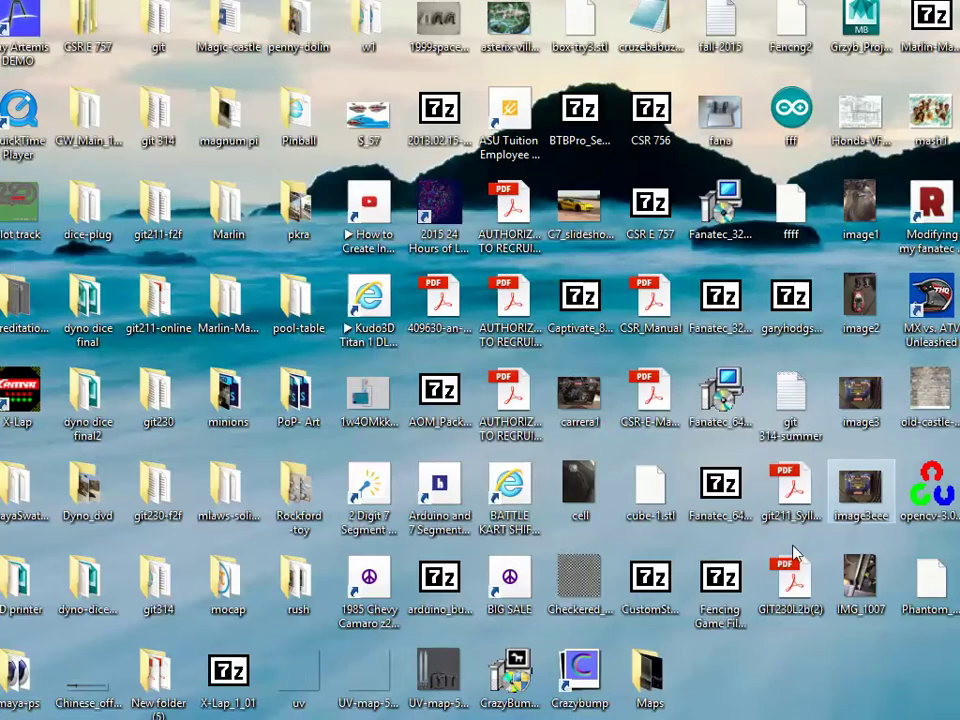
key("alt+Tab")
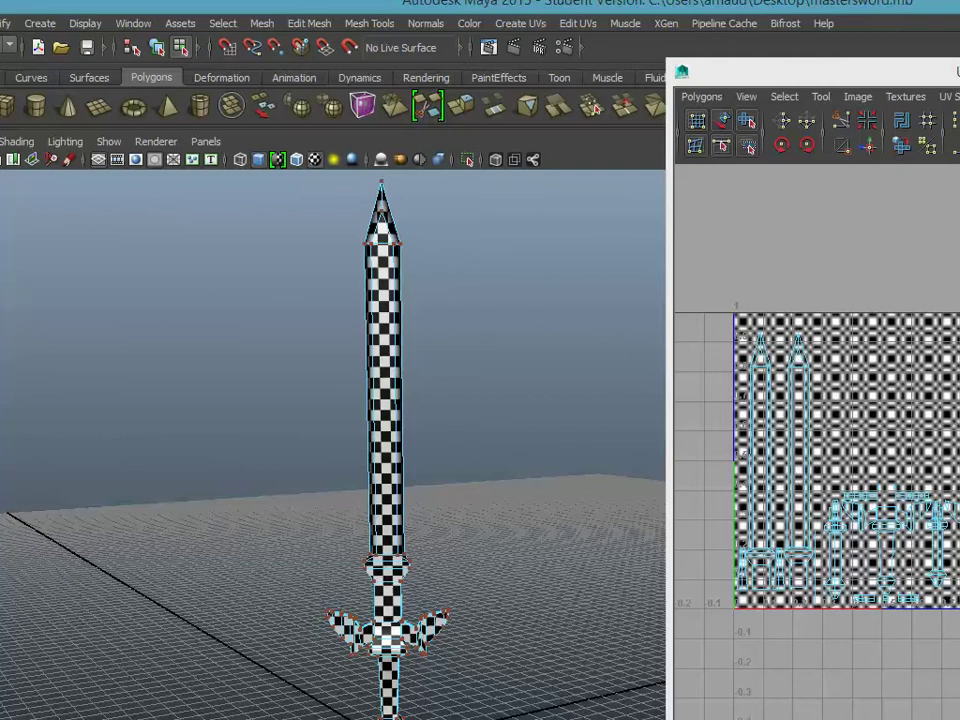
mouse_move(959, 719)
left_mouse_down()
mouse_move(879, 643)
mouse_move(959, 715)
mouse_move(948, 719)
mouse_move(959, 709)
left_mouse_up()
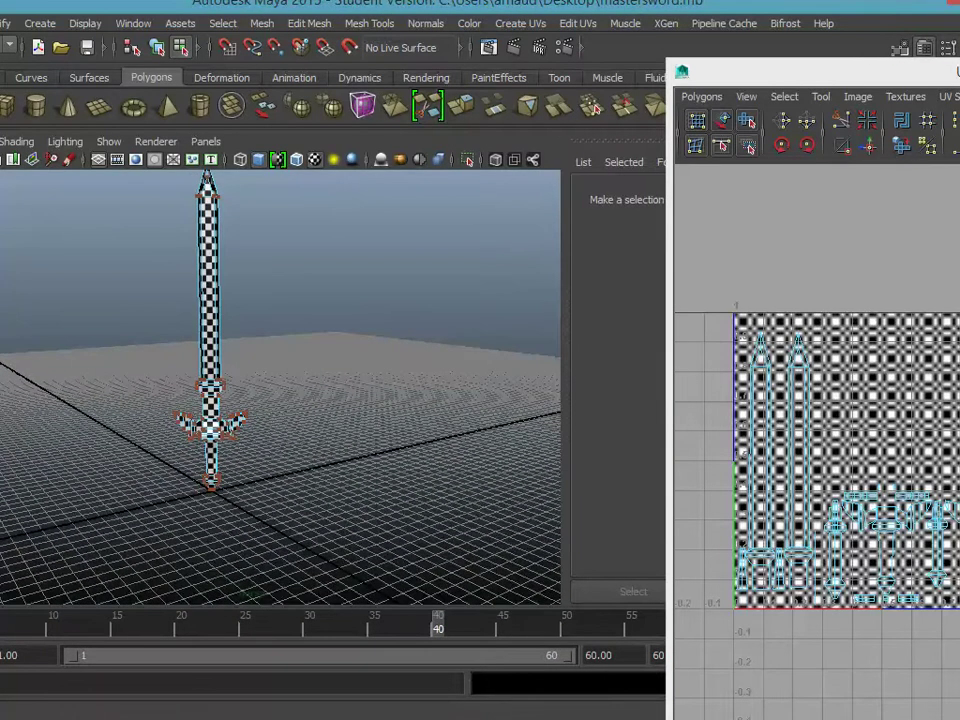
left_click_drag(0, 0, 37, 10)
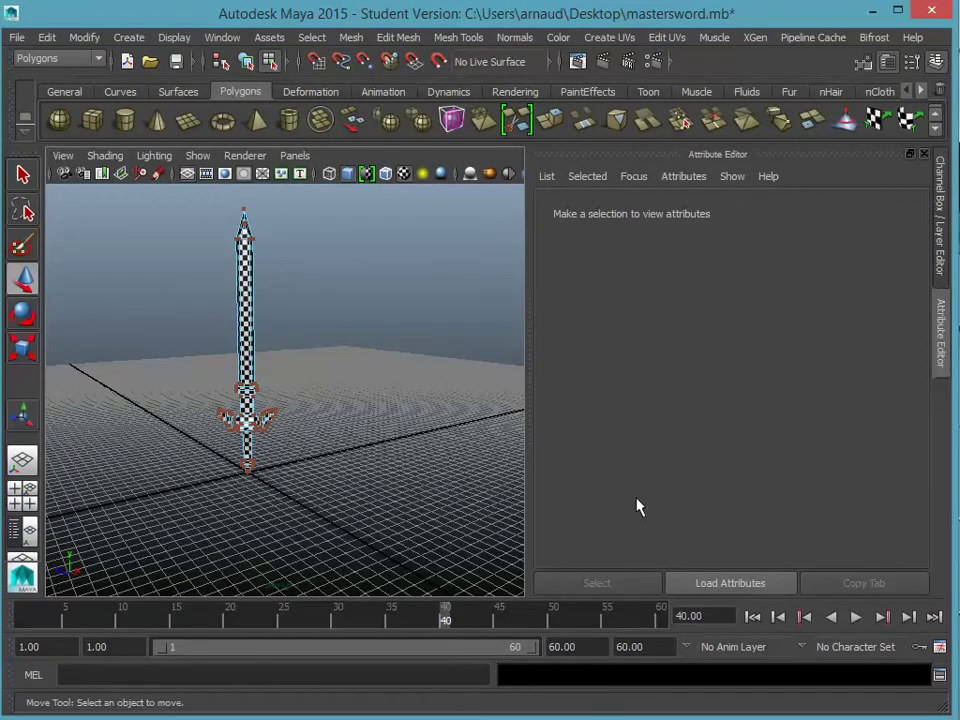
Step: Open the sword's current material attributes and examine the checker texture connected to its color
scroll(390, 450, "up", 3)
scroll(390, 450, "down", 3)
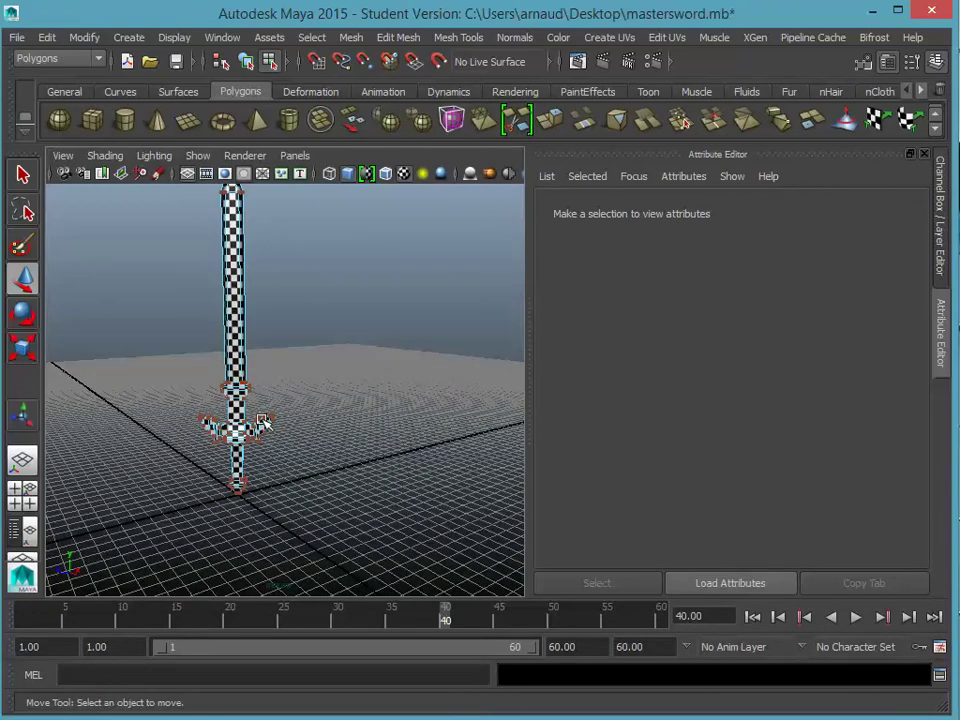
scroll(231, 291, "up", 2)
right_click(232, 285)
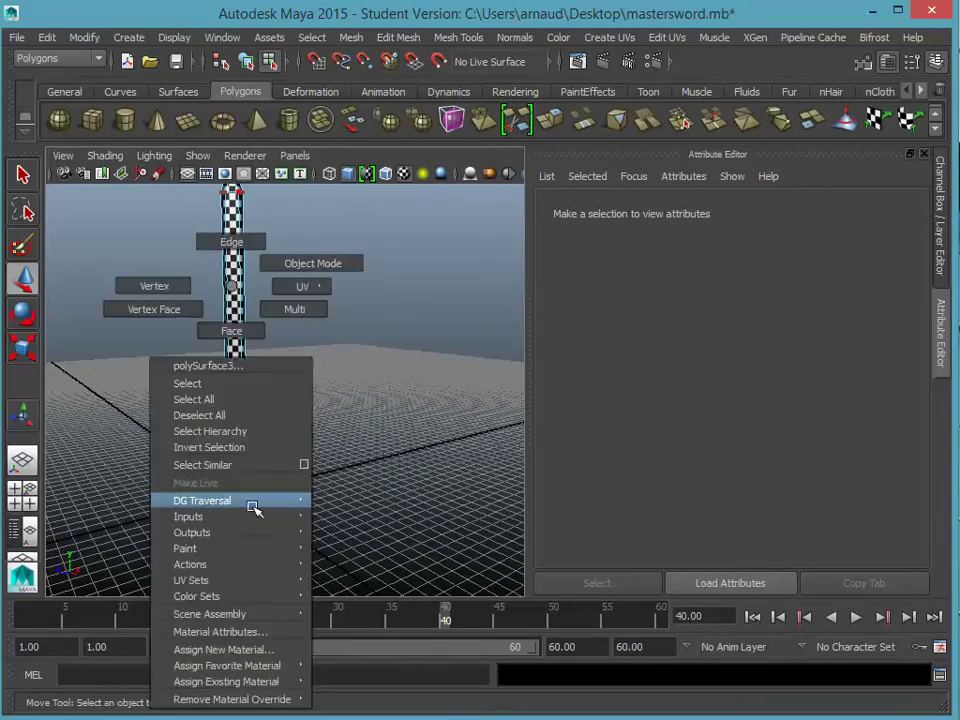
left_click(257, 633)
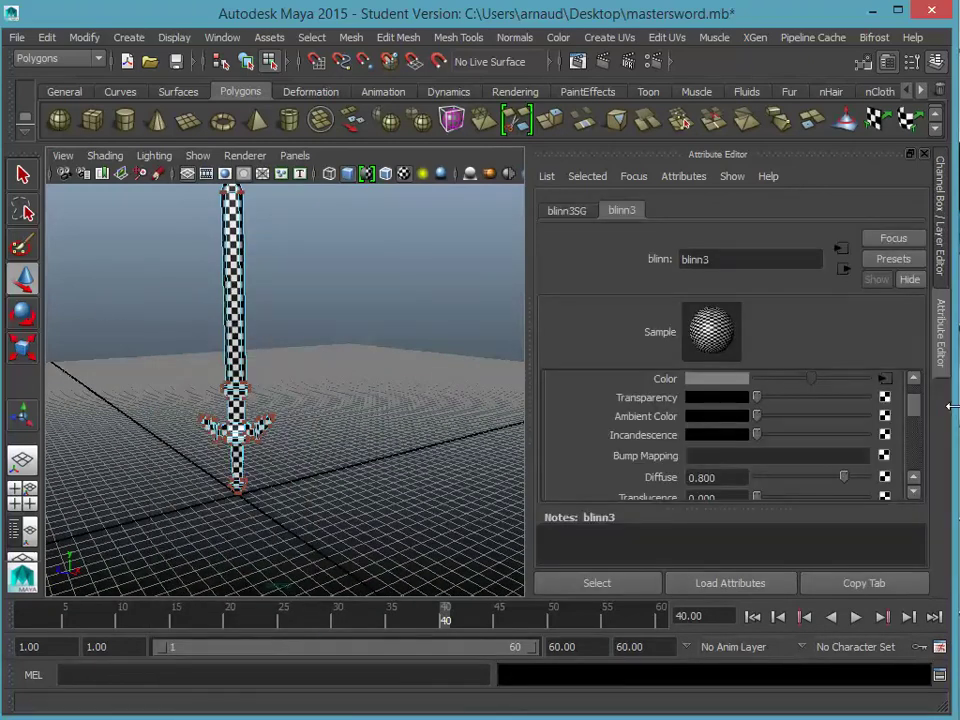
left_click(886, 385)
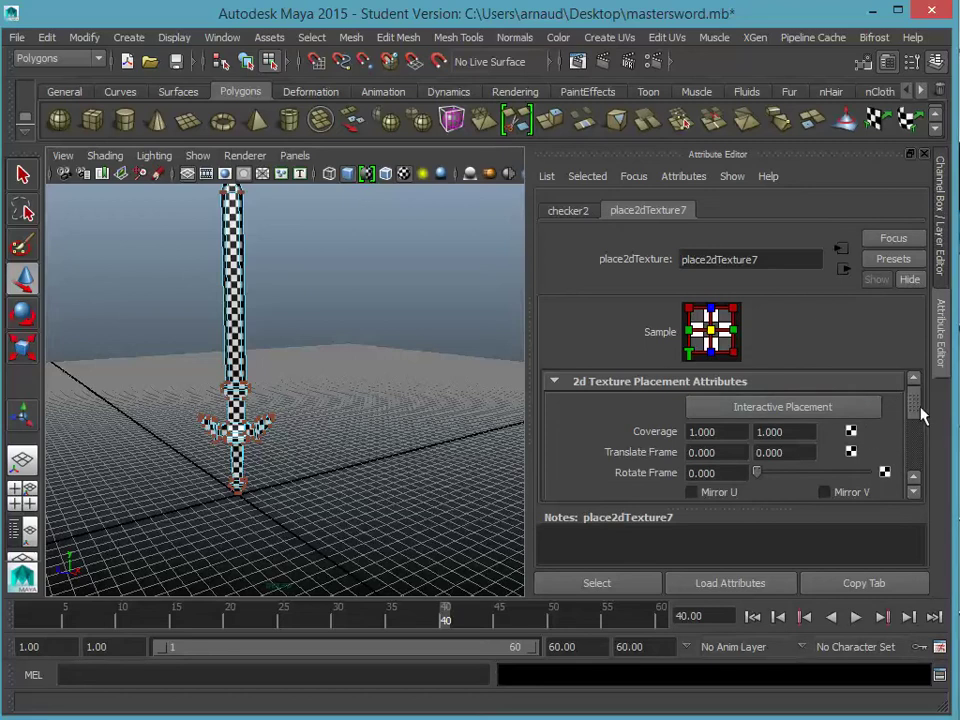
mouse_move(913, 399)
left_mouse_down()
mouse_move(910, 470)
mouse_move(910, 400)
left_mouse_up()
left_click(568, 212)
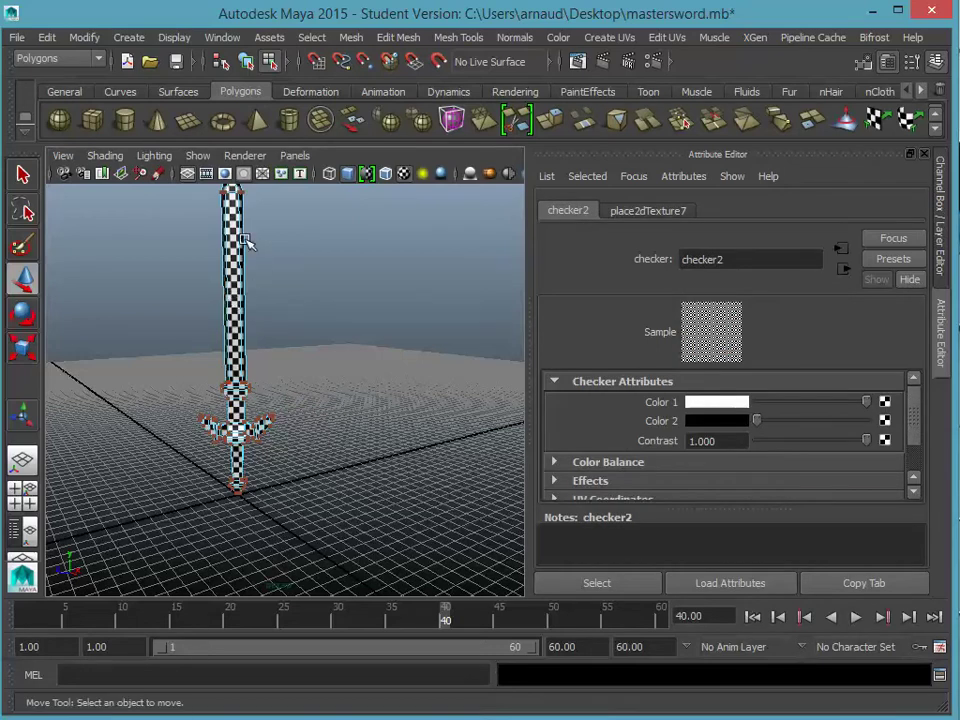
Step: Assign a new Blinn material to the sword
right_click_drag(240, 240, 350, 618)
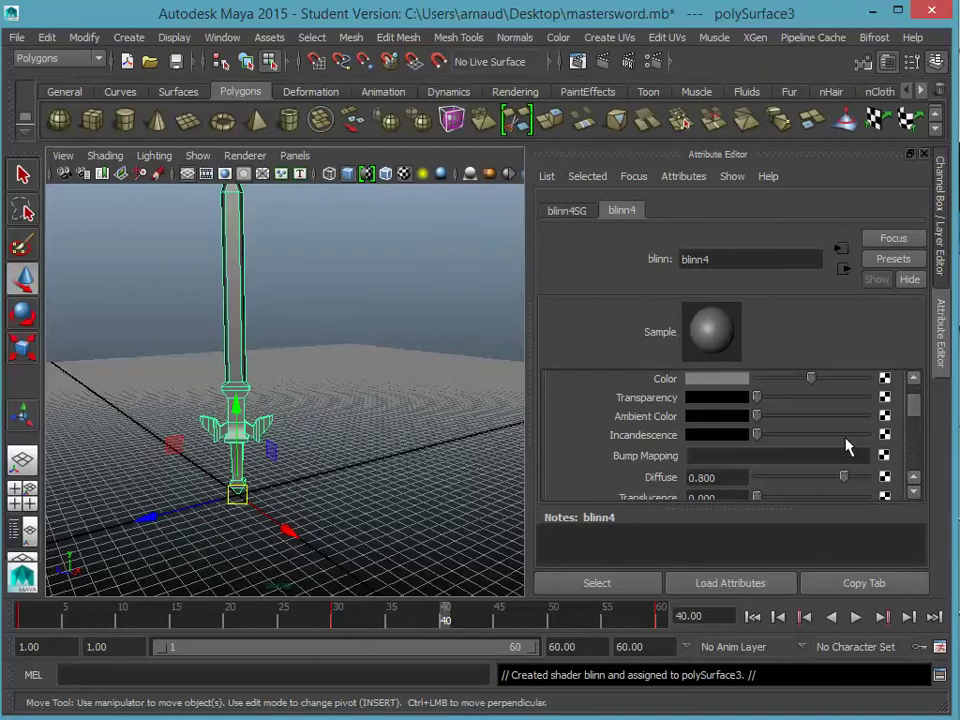
Step: Connect a file texture to the color of the sword's new Blinn material
left_click(885, 380)
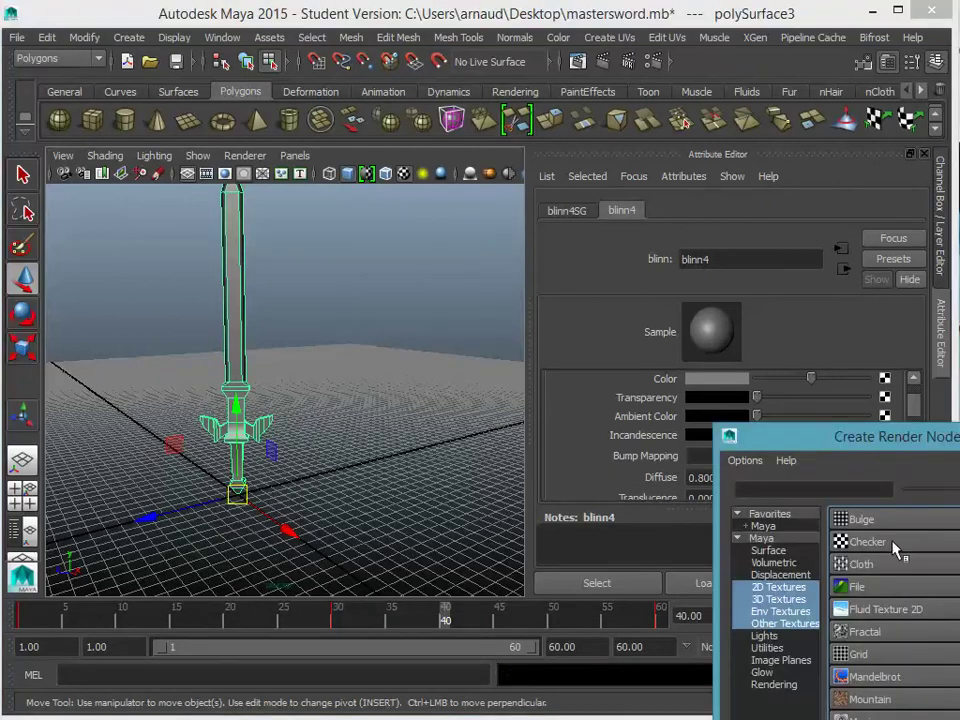
left_click_drag(879, 455, 550, 242)
left_click(522, 385)
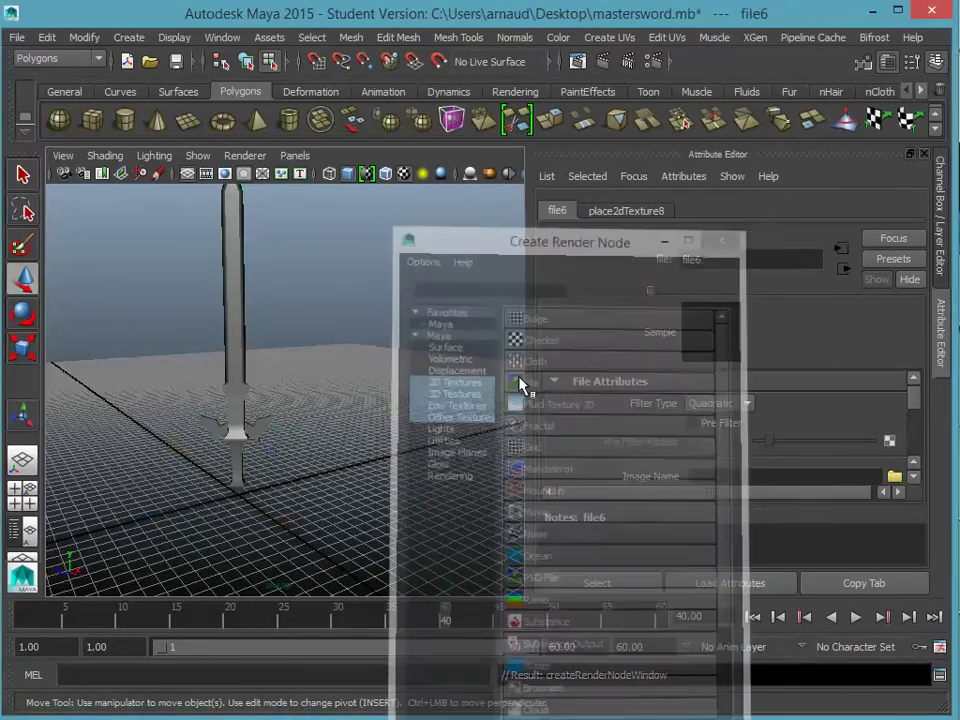
Step: Load masterSwordUVMap_COLOR.png from the Maps folder on the Desktop as the color texture's image
left_click(894, 476)
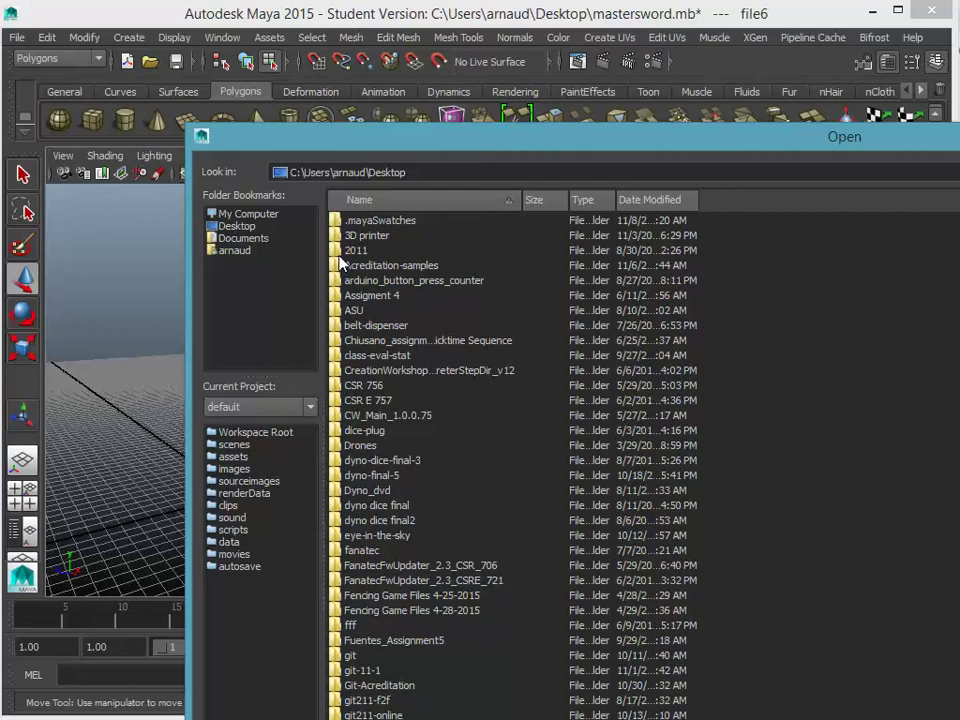
left_click(238, 228)
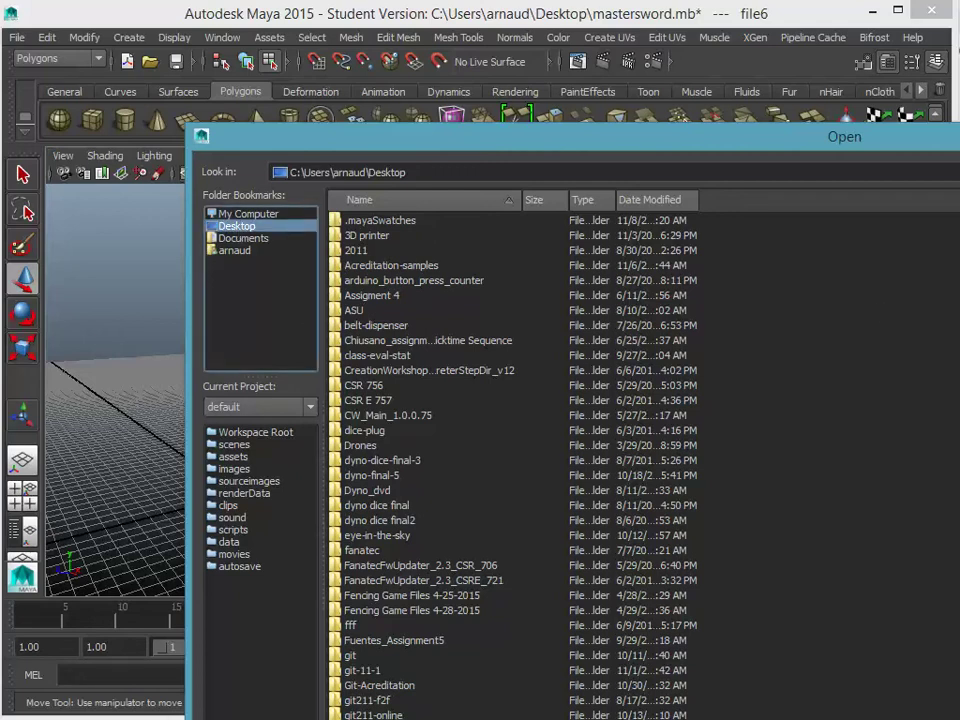
scroll(640, 450, "down", 3)
scroll(500, 450, "down", 8)
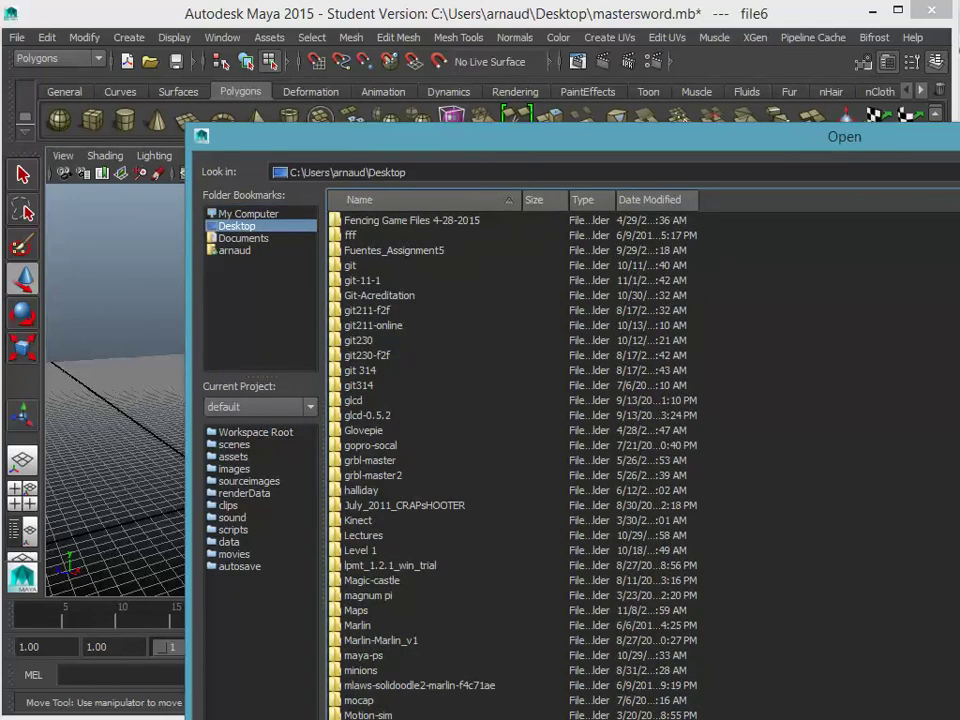
double_click(356, 446)
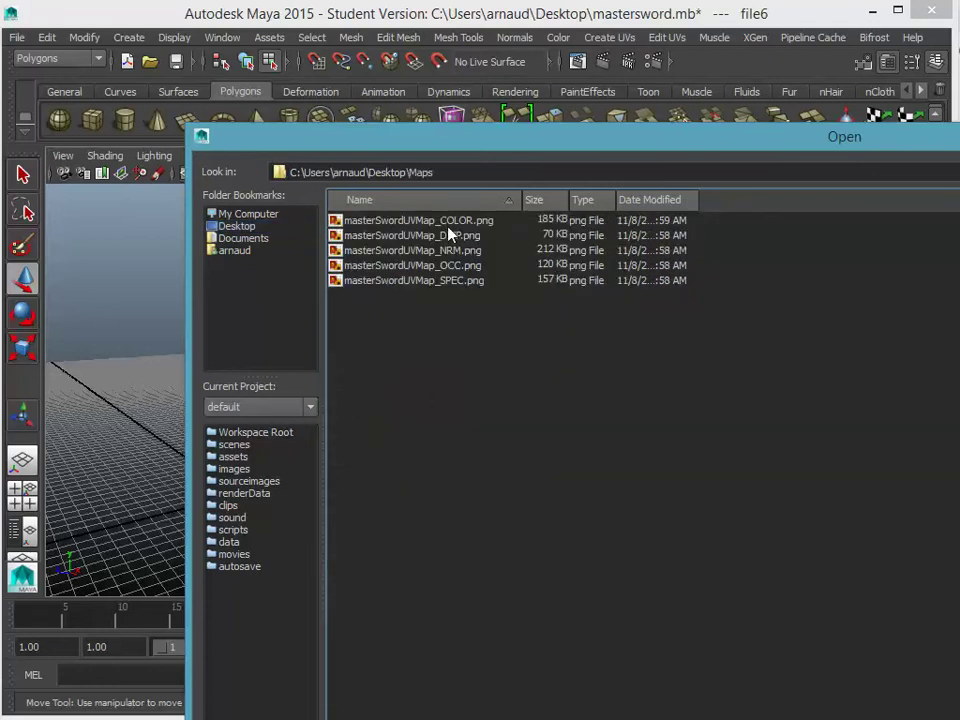
left_click(440, 220)
key("Return")
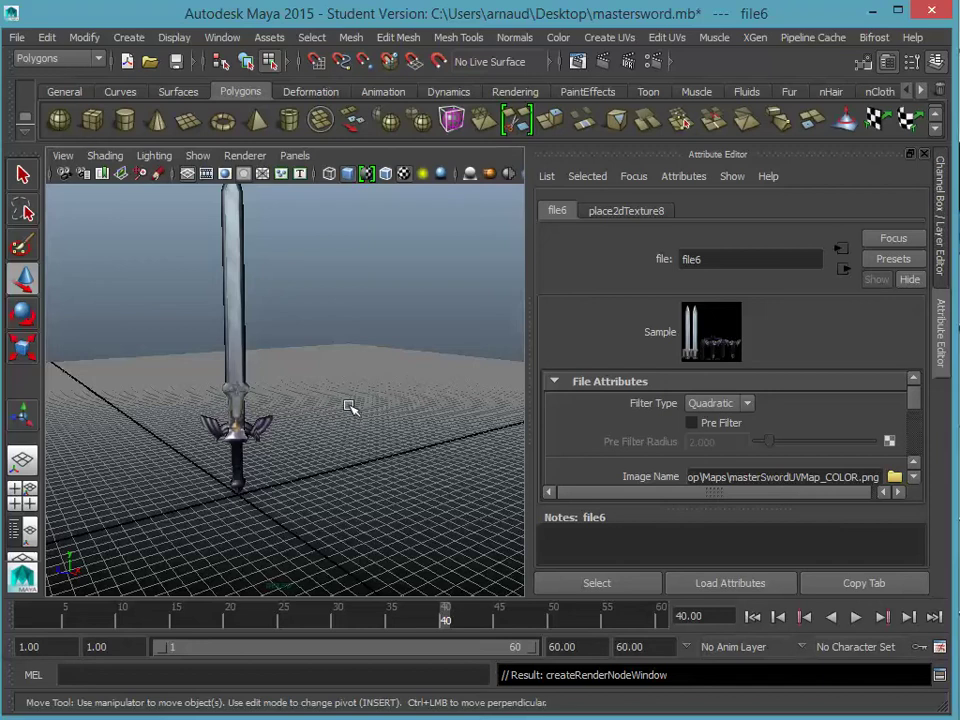
scroll(350, 405, "up", 1)
left_click_drag(348, 403, 345, 515, "alt")
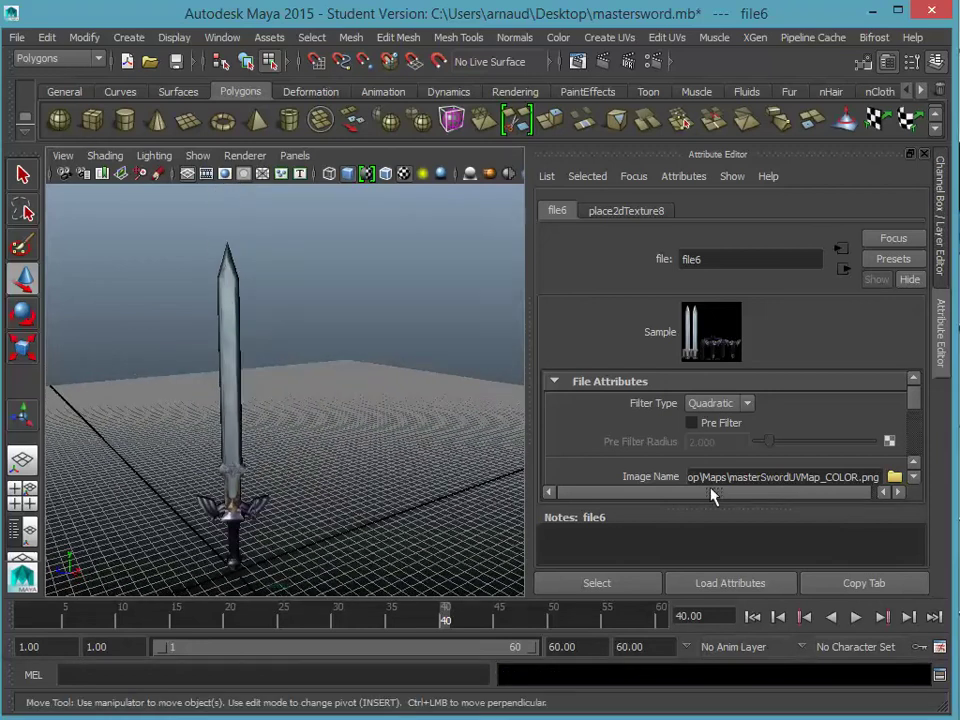
Step: Select the whole sword in object mode and connect a file texture to its Blinn material's bump mapping
left_click(222, 311)
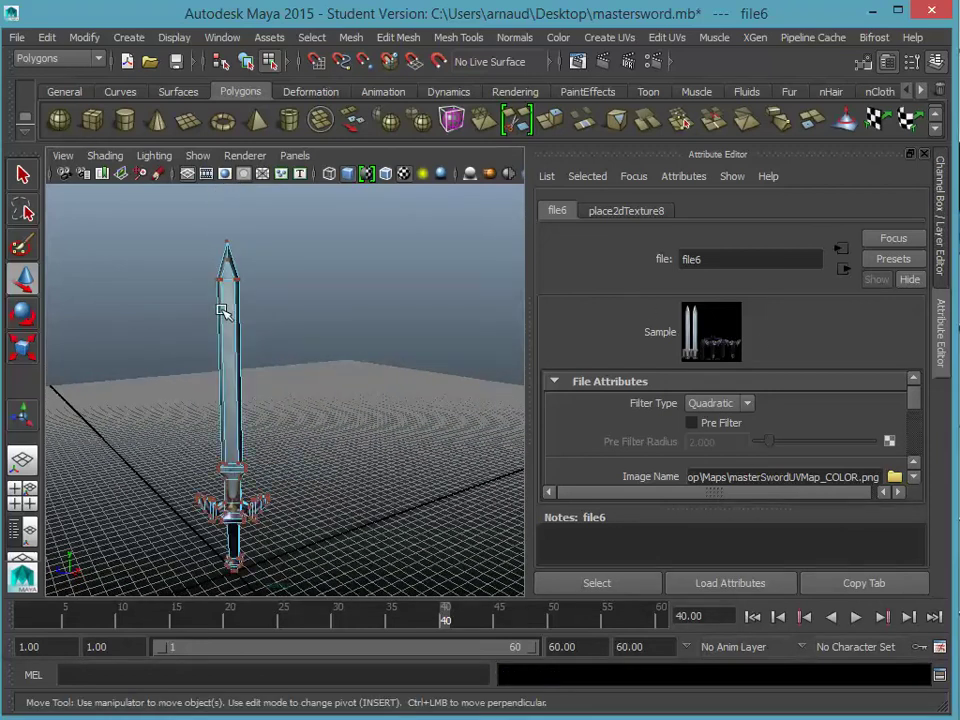
mouse_move(226, 309)
right_mouse_down()
mouse_move(264, 291)
mouse_move(232, 313)
right_mouse_up()
left_click(233, 312)
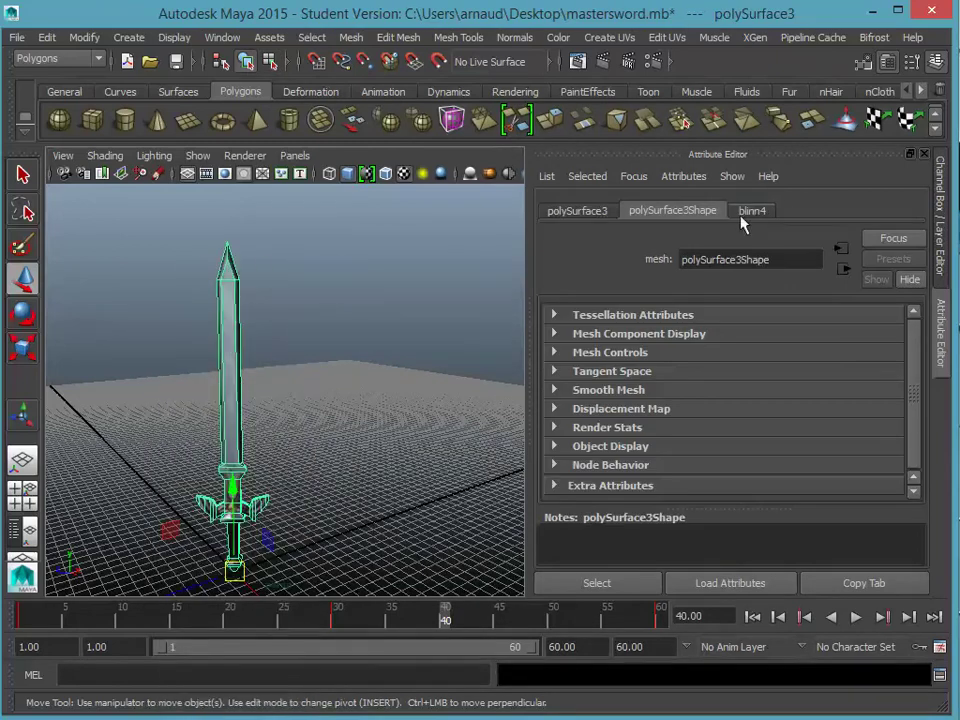
left_click(752, 211)
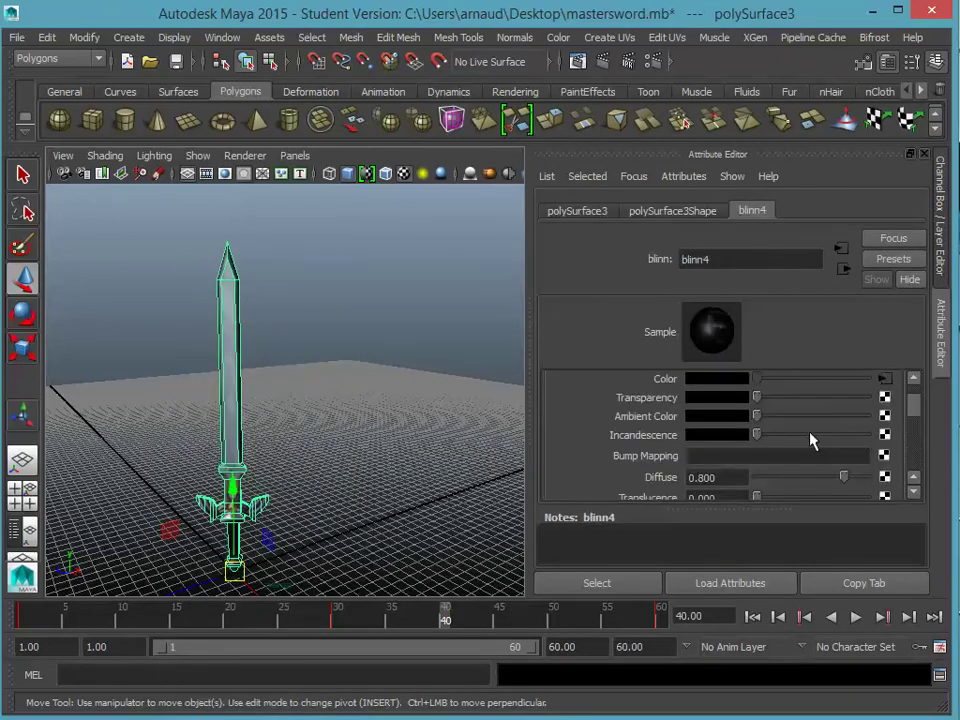
mouse_move(912, 407)
left_mouse_down()
mouse_move(915, 436)
mouse_move(915, 420)
left_mouse_up()
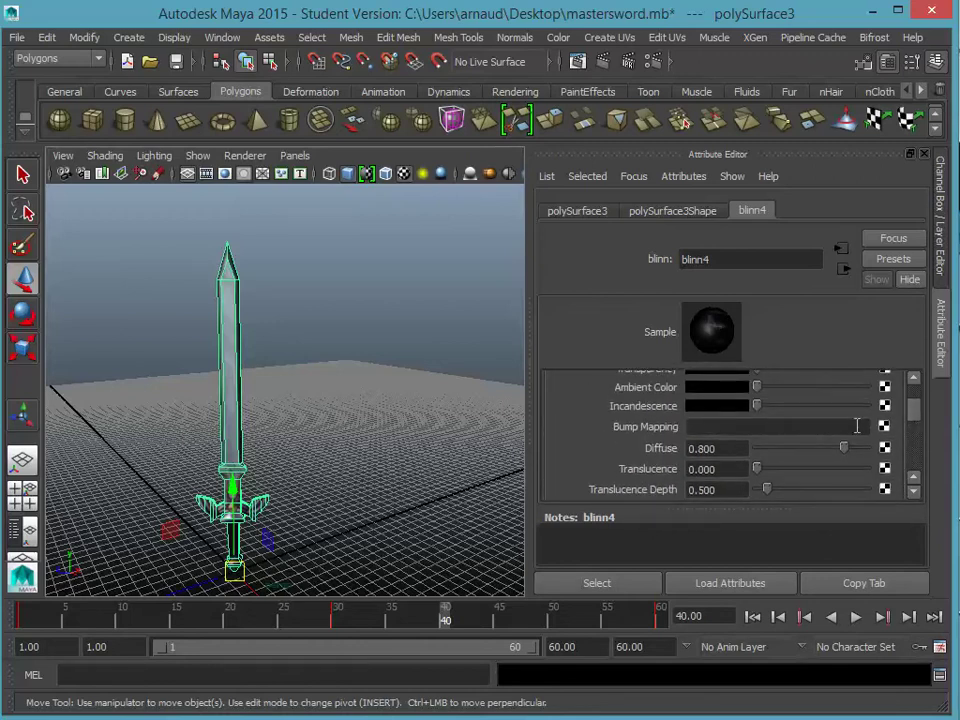
left_click(885, 427)
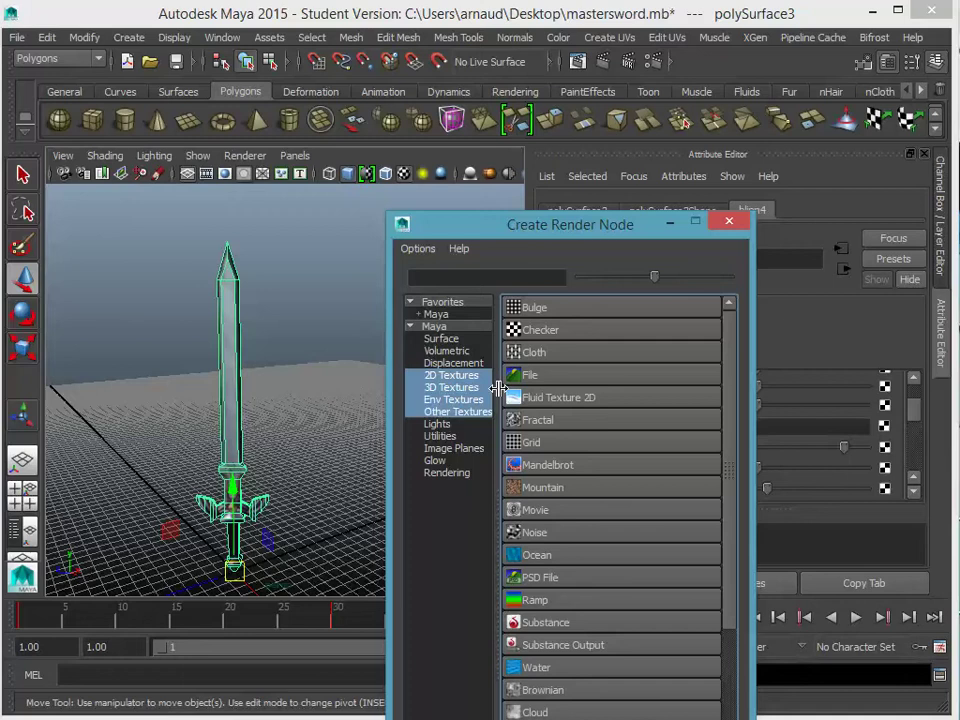
left_click(544, 381)
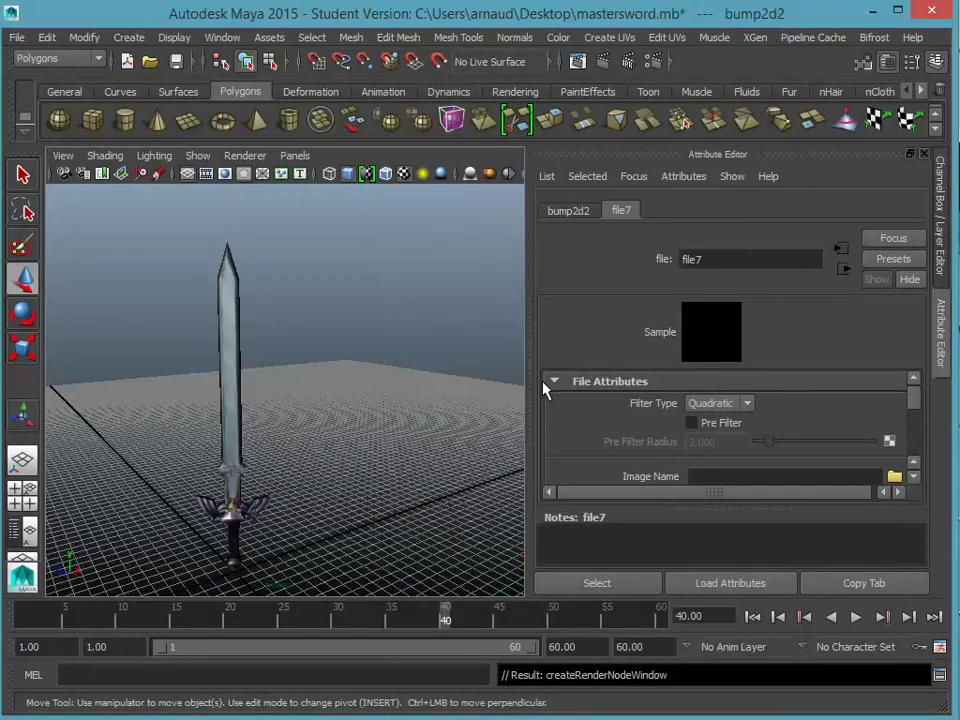
Step: Load masterSwordUVMap_NRM.png from the Maps folder as the bump texture's image
left_click(893, 478)
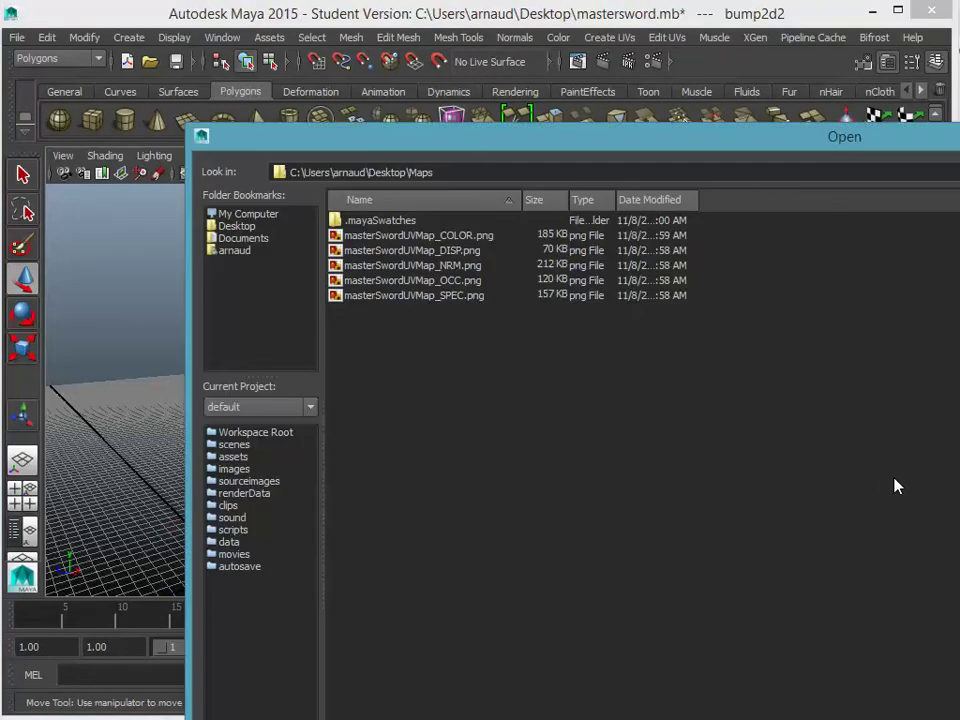
left_click(438, 266)
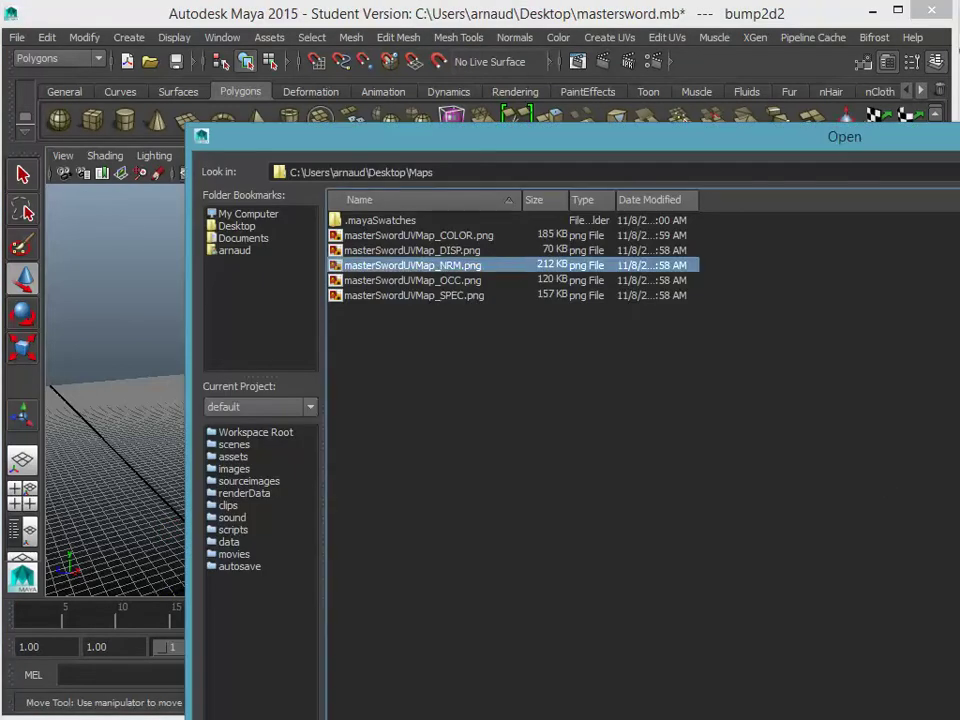
key("Return")
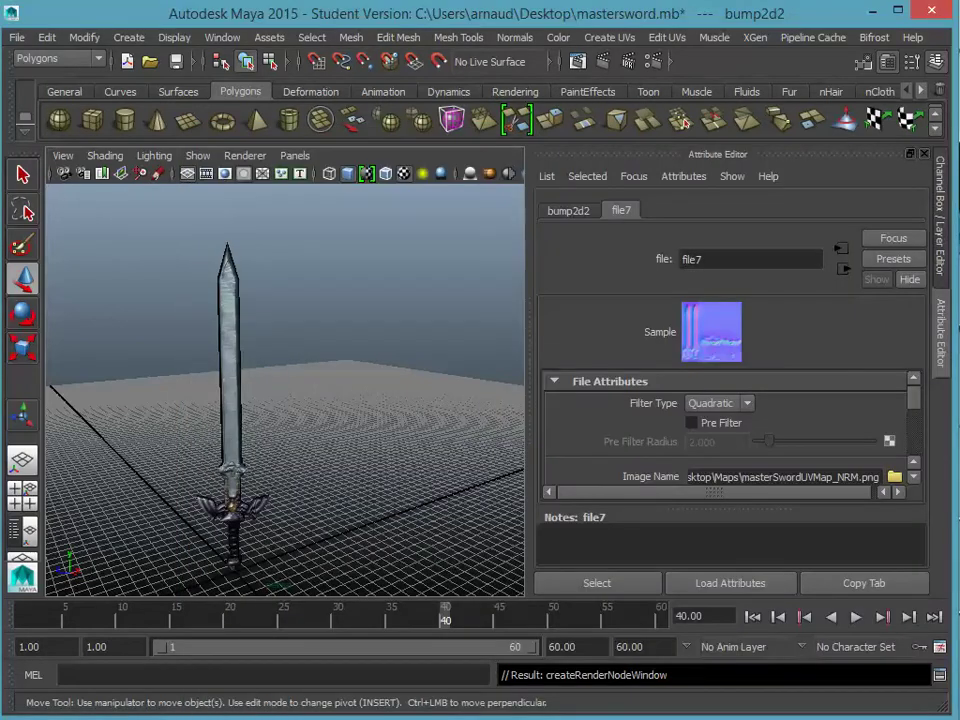
Step: Set the 2D bump node to be used as Tangent Space Normals
left_click(916, 480)
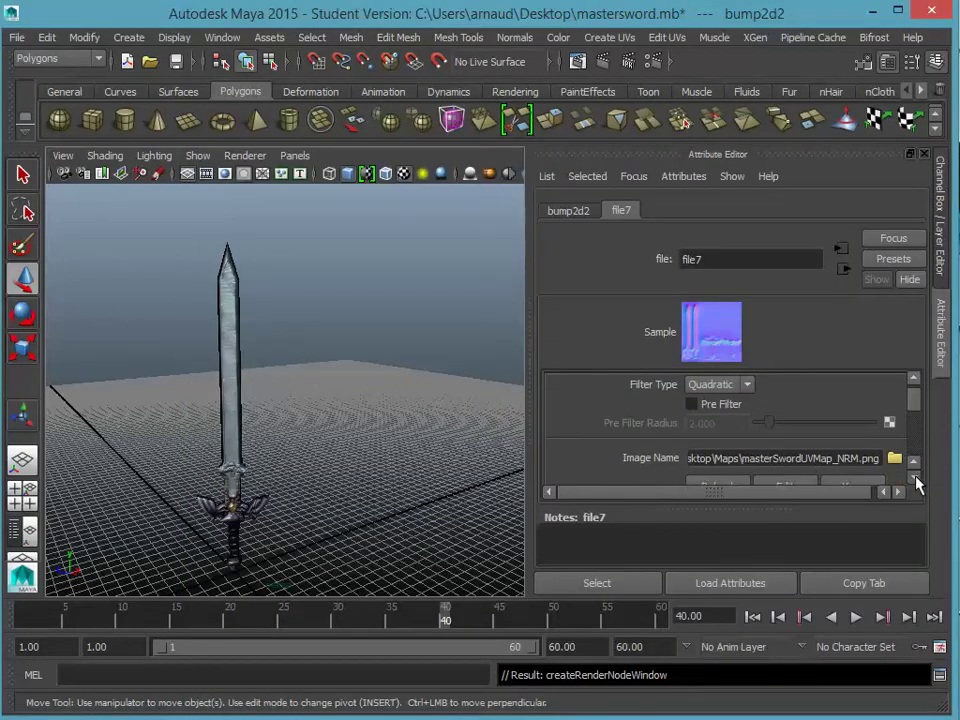
left_click(588, 214)
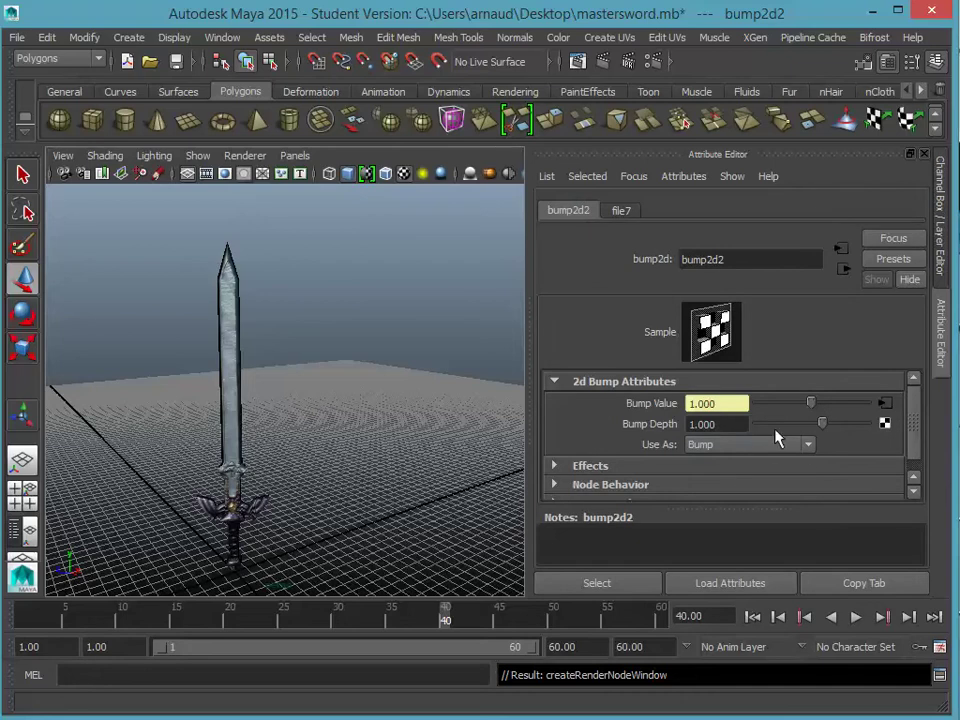
left_click(808, 446)
left_click(801, 475)
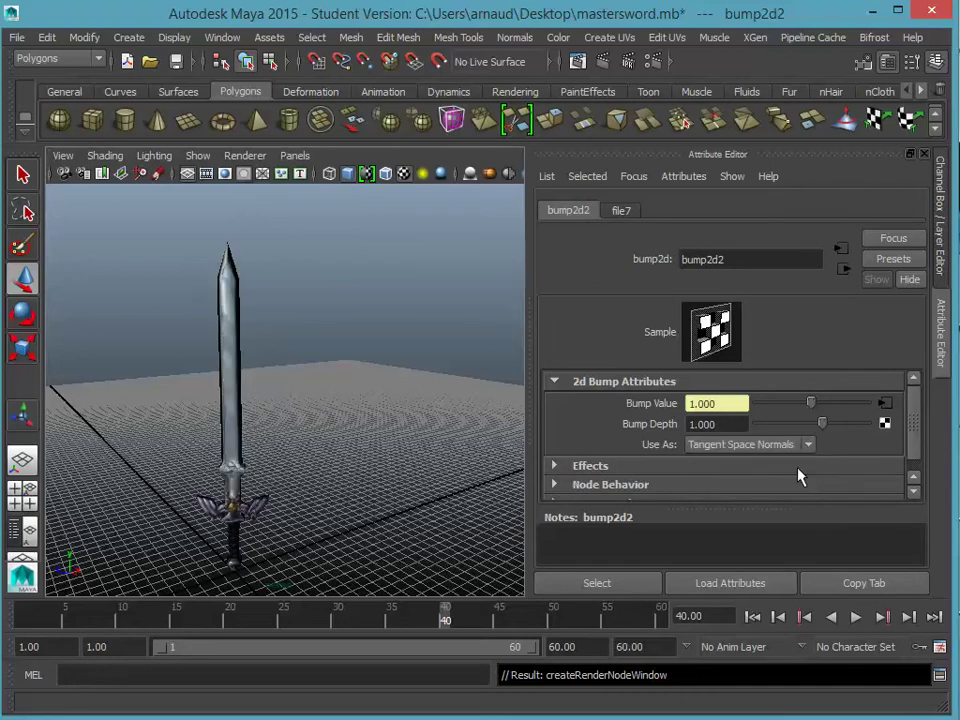
Step: Try Object Space Normals on the sword's bump node and return it to Tangent Space Normals
scroll(349, 446, "up", 5)
scroll(350, 445, "down", 3)
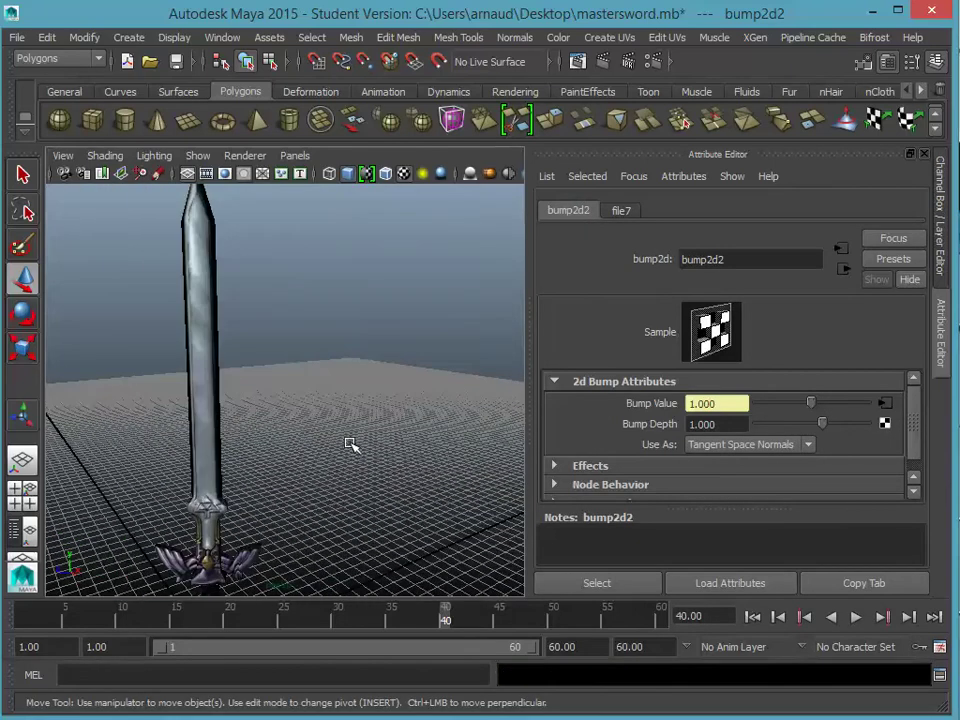
left_click_drag(283, 441, 242, 424, "alt")
middle_click_drag(242, 424, 322, 326, "alt")
scroll(322, 330, "down", 5)
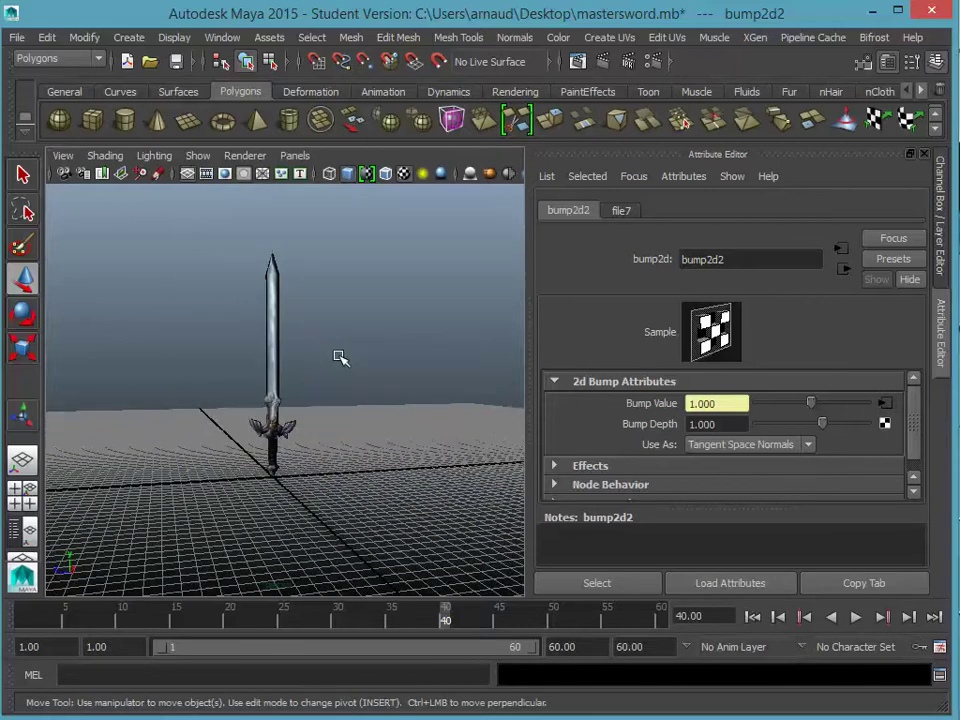
scroll(339, 356, "up", 4)
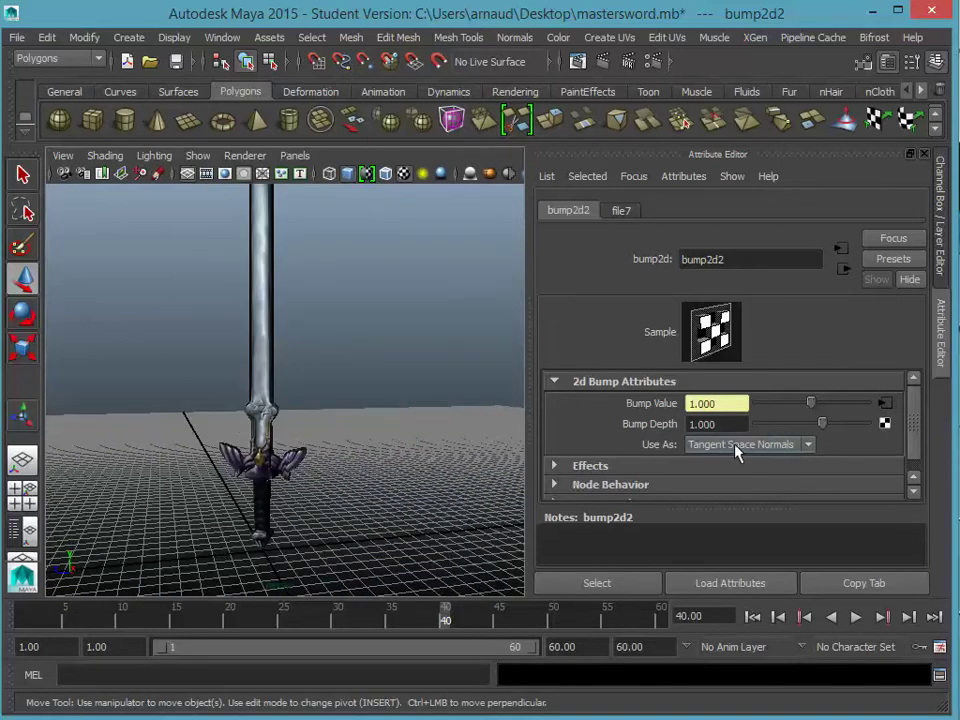
left_click(808, 446)
left_click(788, 486)
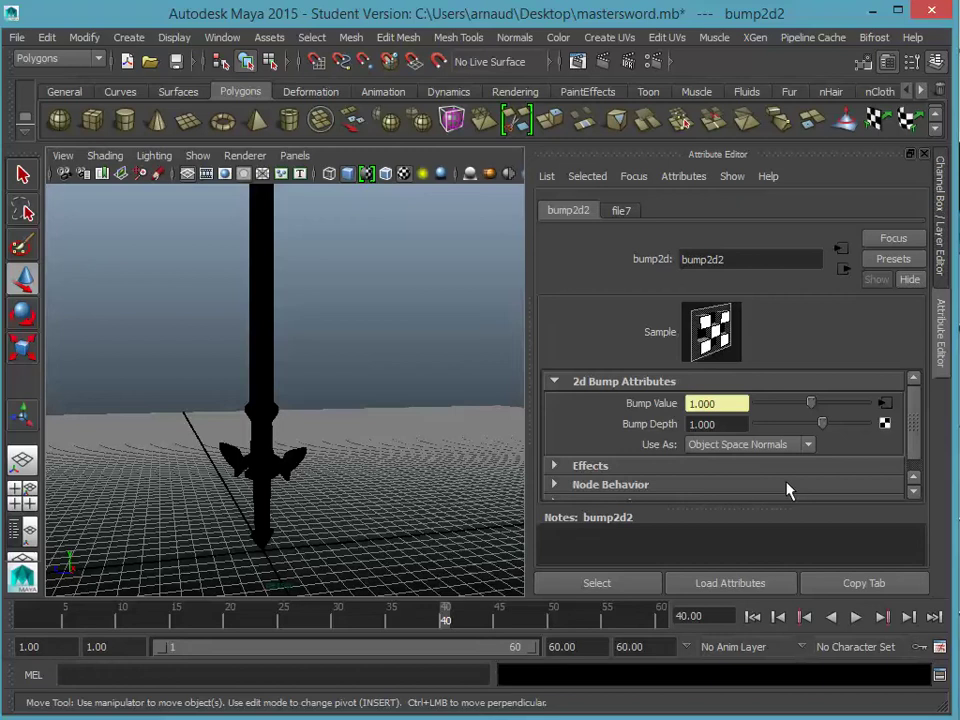
left_click(805, 446)
left_click(795, 474)
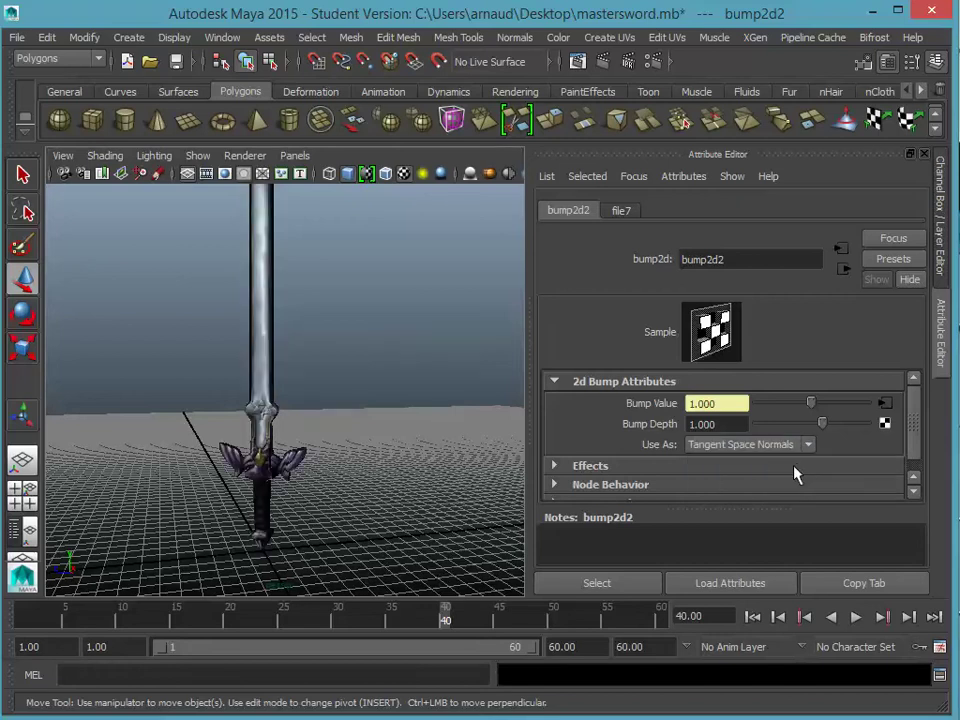
Step: Switch the sword to edge selection and select a vertical edge on its grip
left_click_drag(322, 444, 253, 386, "alt")
right_click_drag(253, 386, 321, 448, "alt")
left_click_drag(321, 448, 364, 420, "alt")
left_click(338, 455)
right_click(370, 401)
left_click(371, 357)
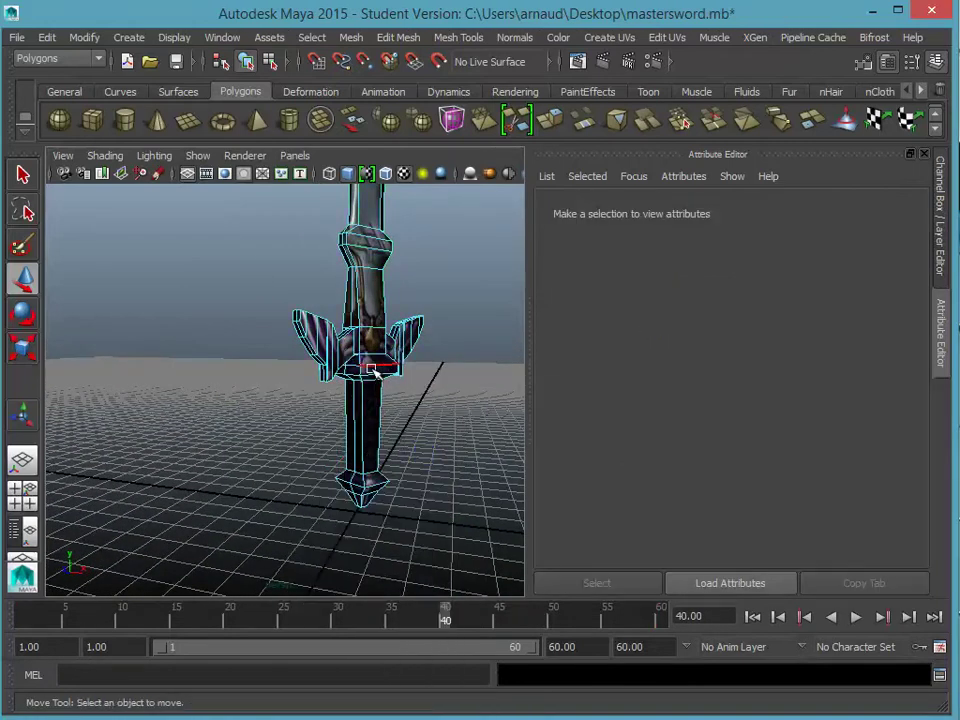
left_click(346, 405)
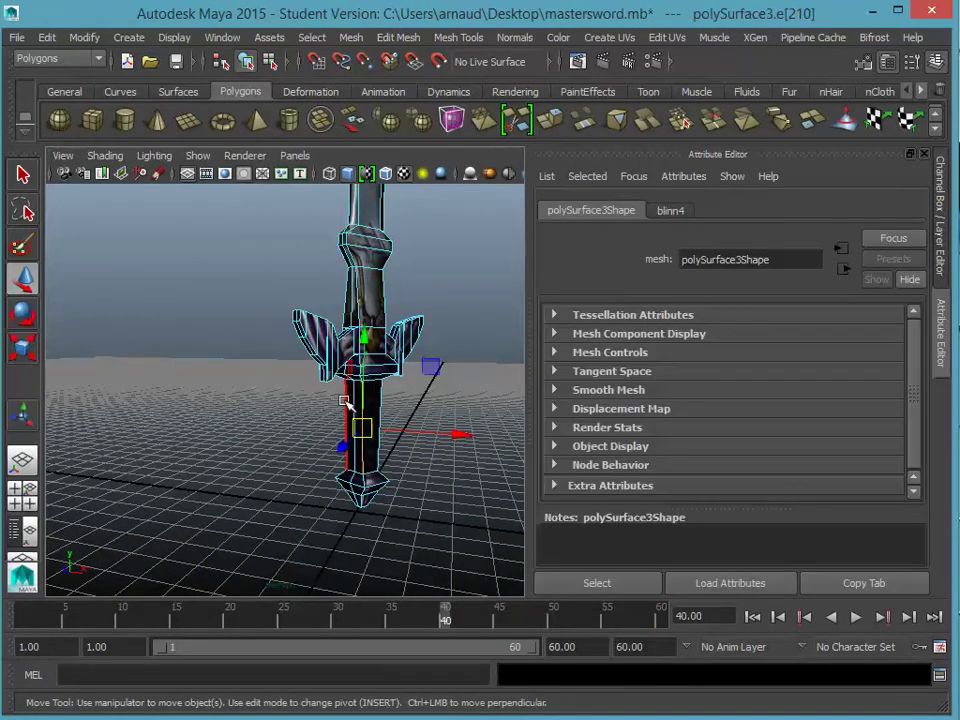
key("super")
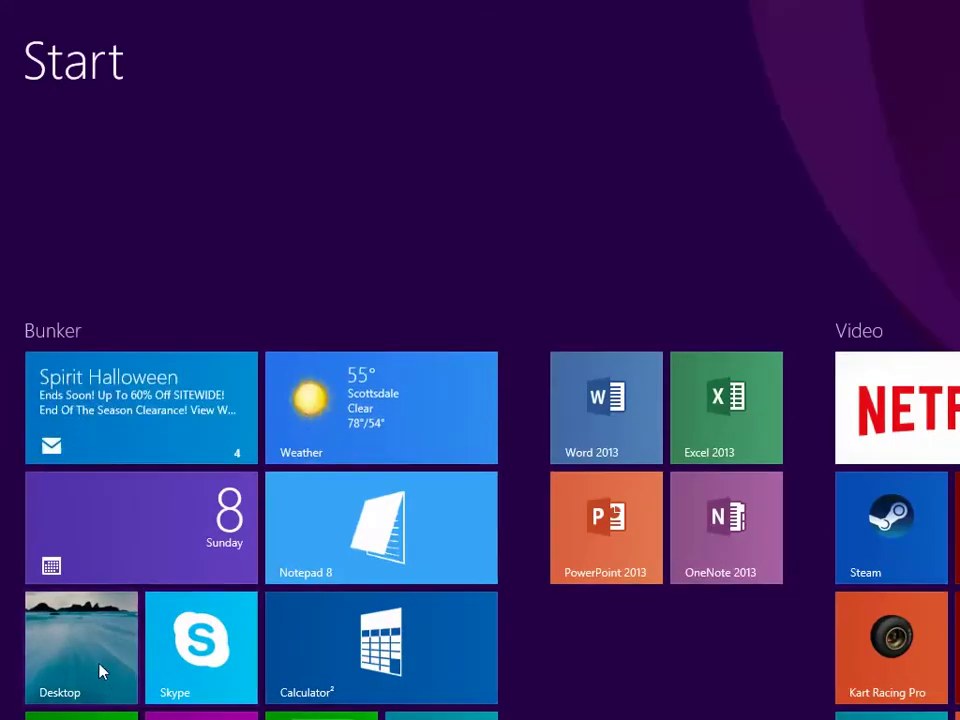
left_click(101, 671)
scroll(360, 480, "up", 8)
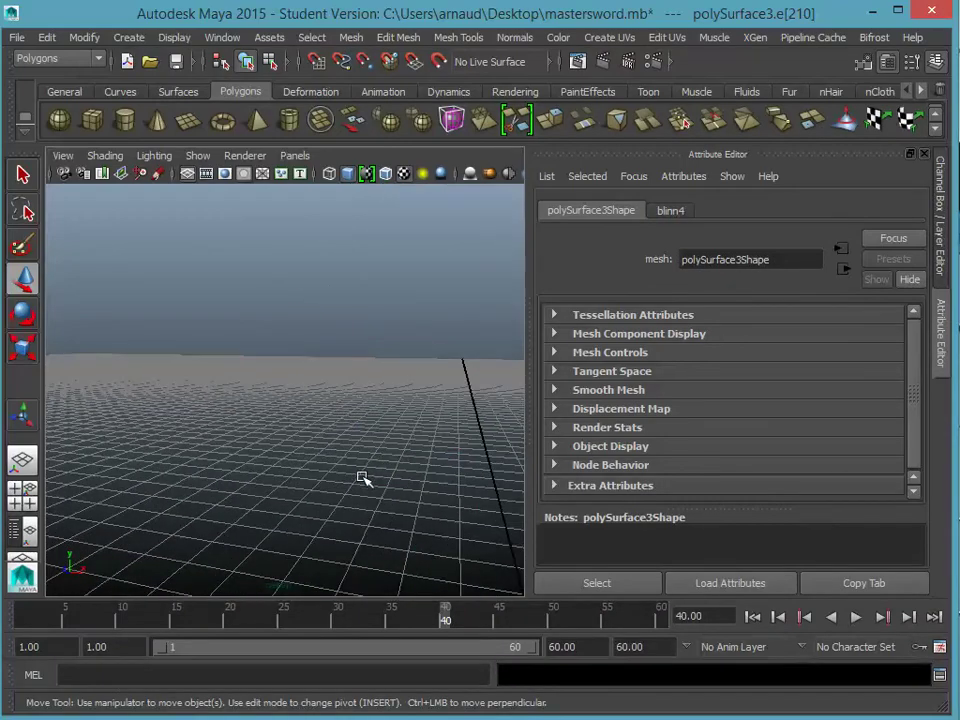
scroll(396, 446, "up", 3)
scroll(317, 425, "down", 8)
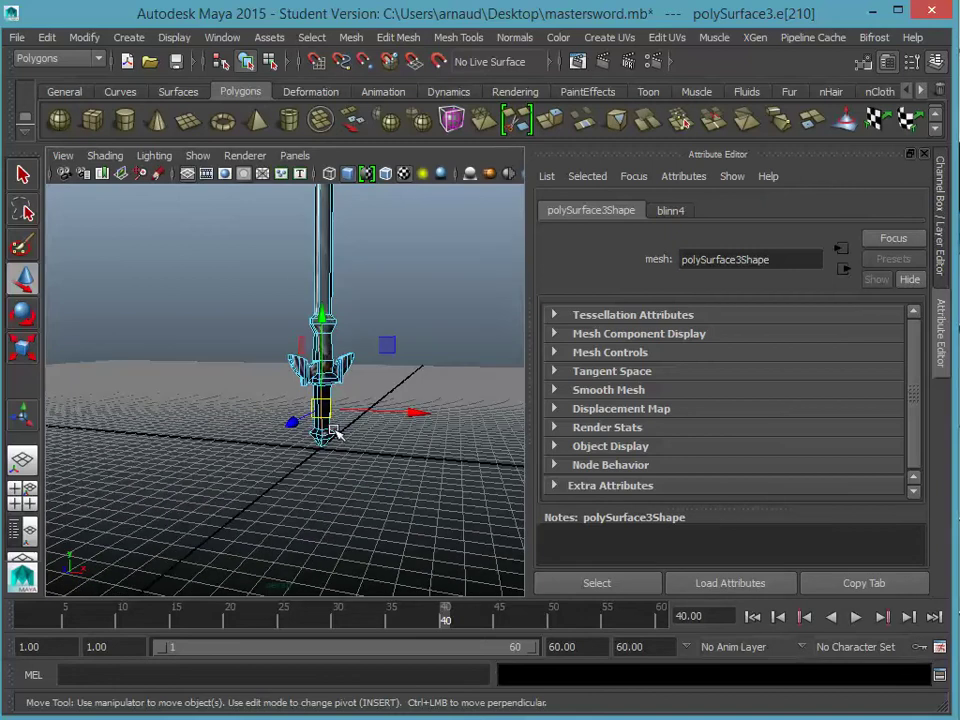
scroll(367, 432, "up", 4)
scroll(328, 396, "up", 3)
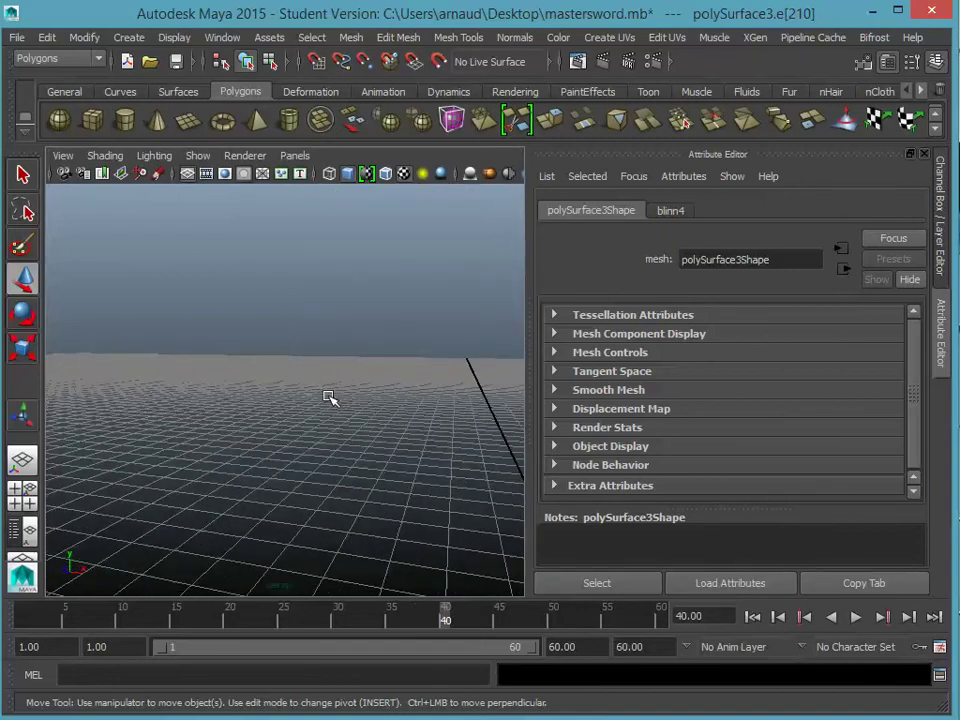
scroll(328, 399, "down", 7)
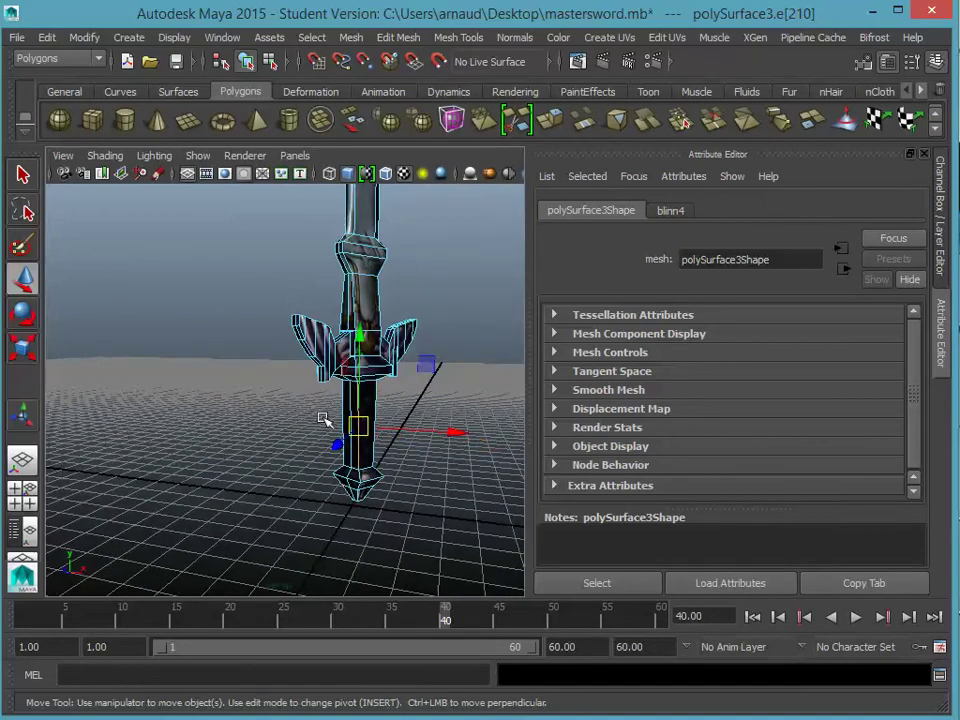
Step: Select the edges of the sword's grip and pommel, soften them, and clear the selection
left_click_drag(324, 419, 296, 437, "alt")
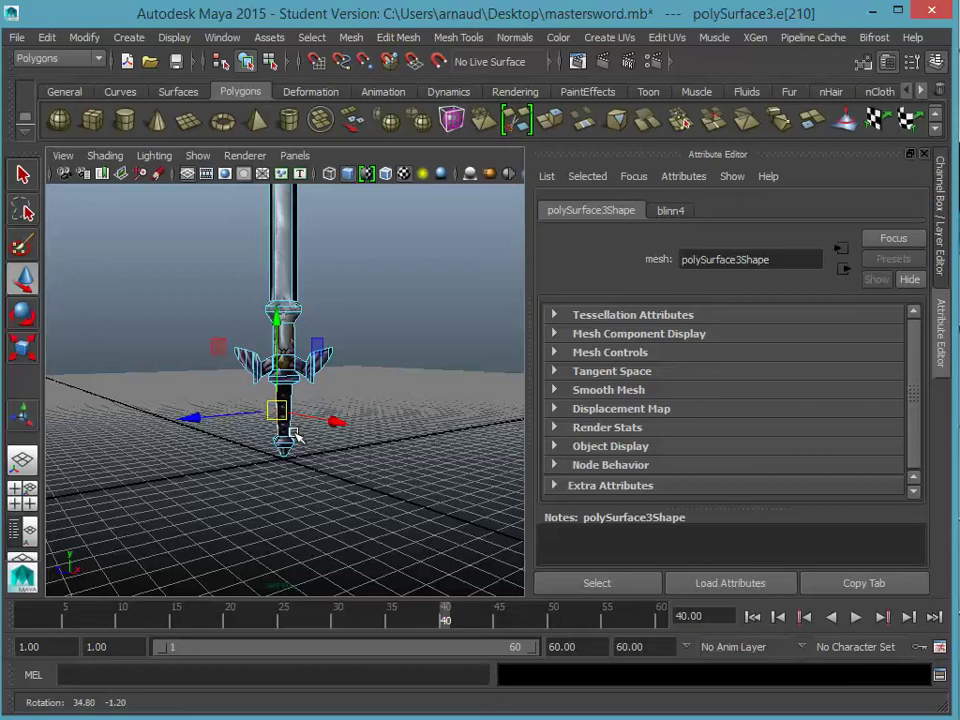
left_click_drag(338, 405, 195, 505)
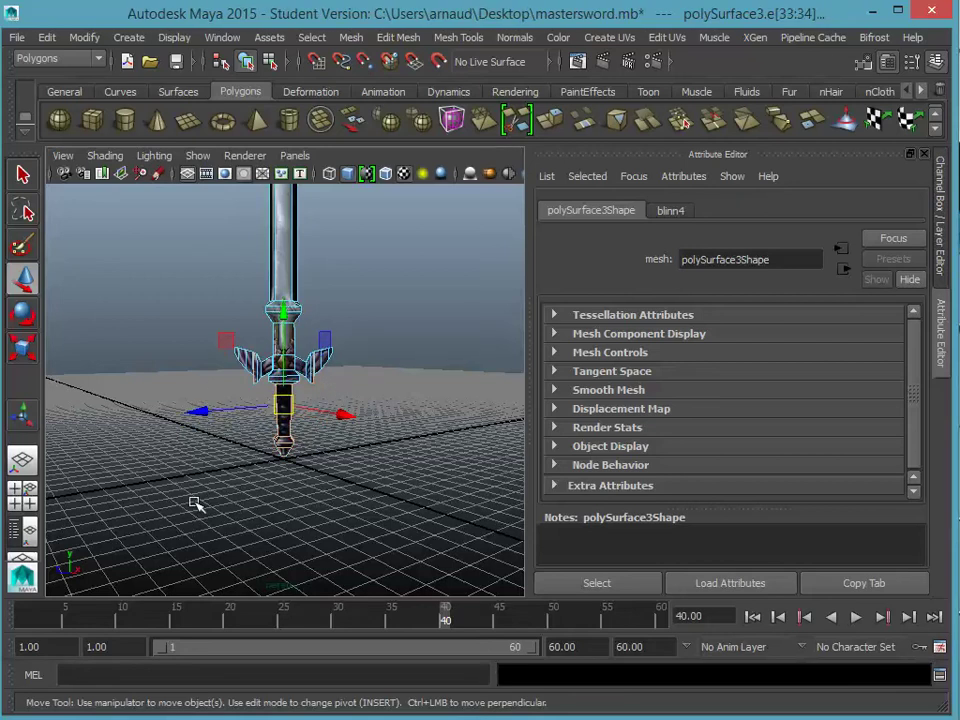
left_click(320, 405)
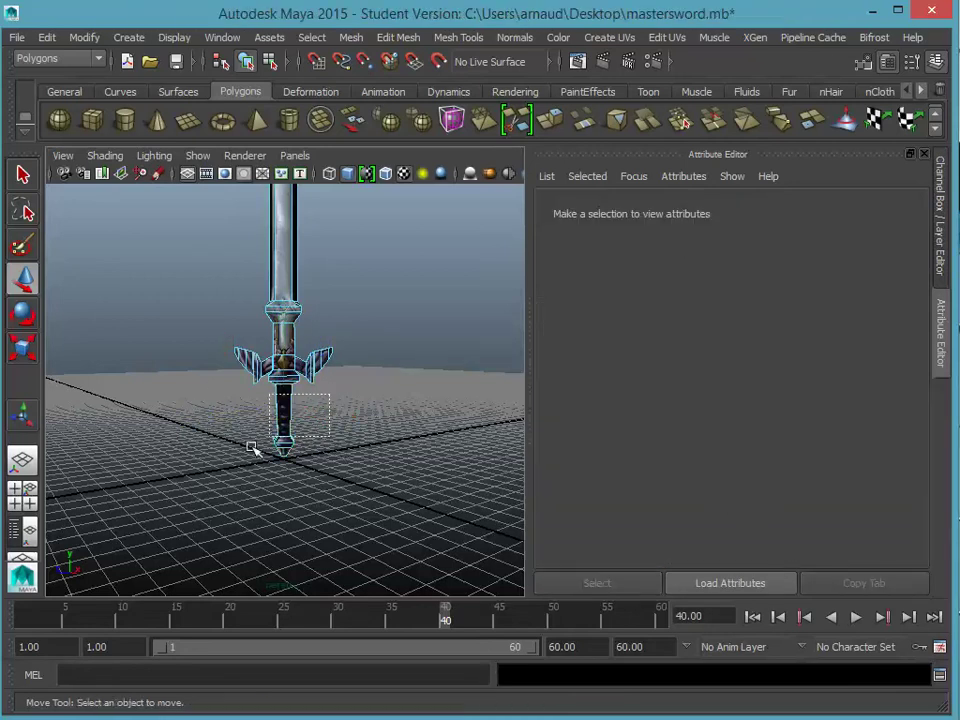
left_click_drag(253, 449, 255, 447)
scroll(300, 428, "up", 3)
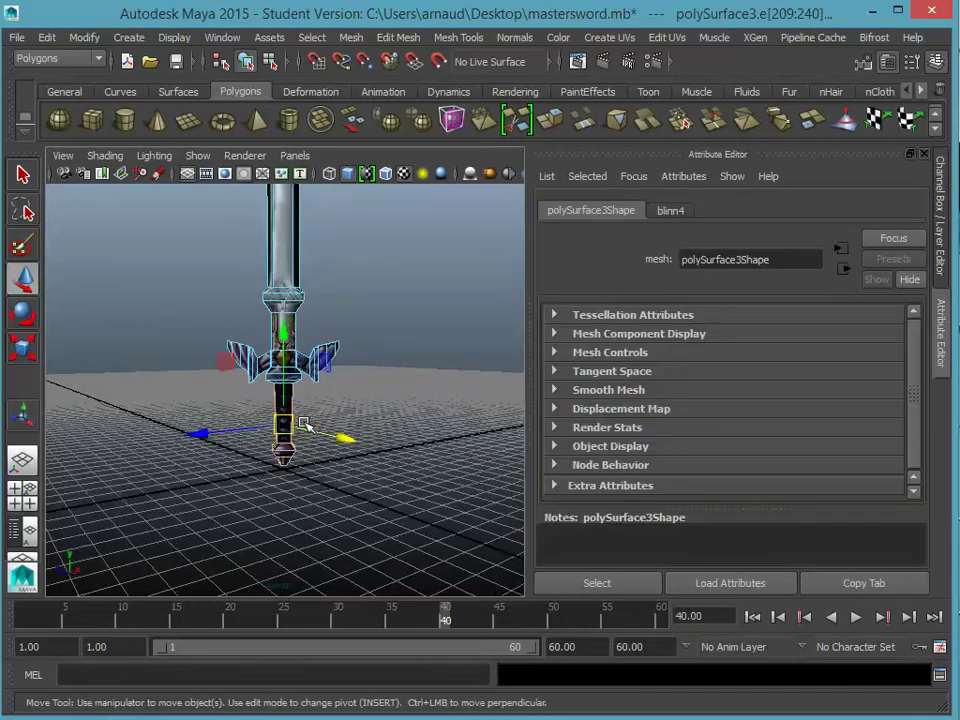
left_click(516, 38)
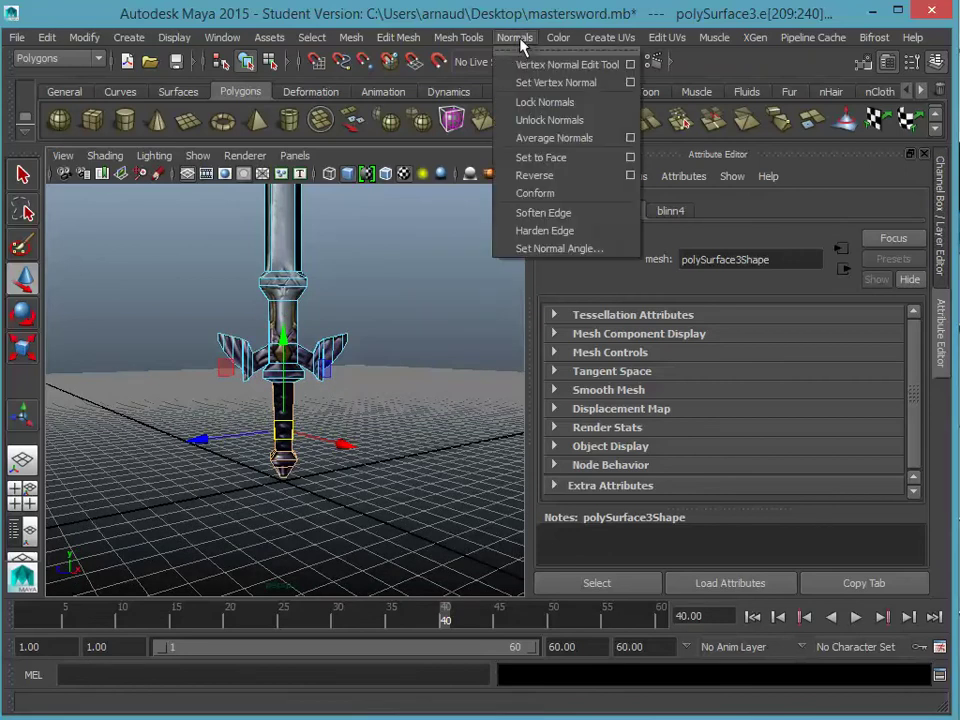
left_click(546, 214)
left_click(381, 389)
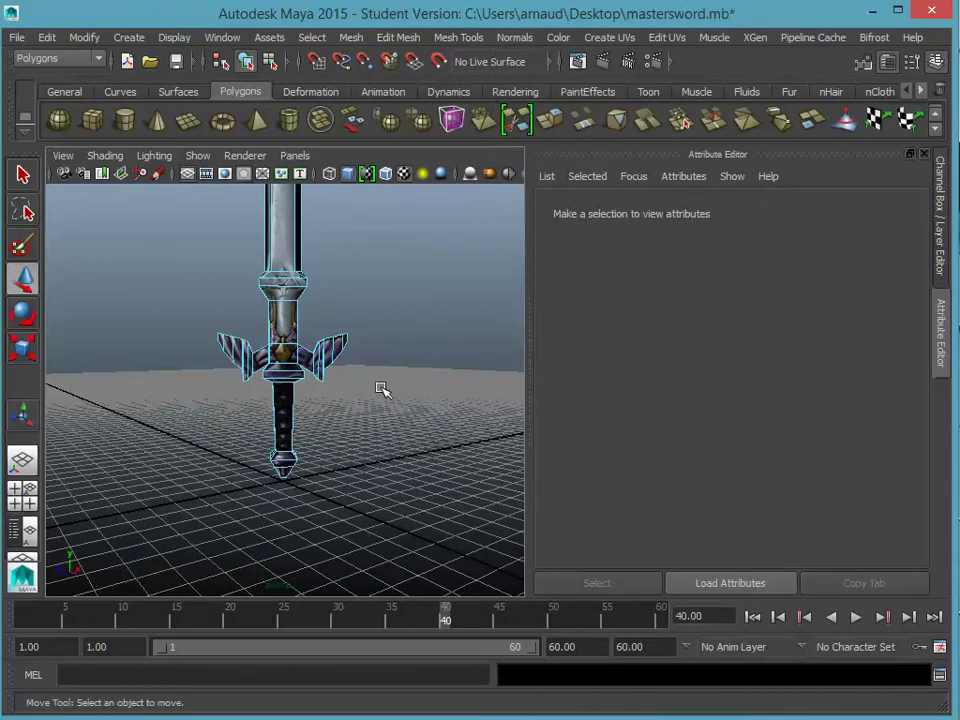
Step: Examine the softened grip and guard up close for shading problems and visible texture seams
scroll(366, 430, "down", 3)
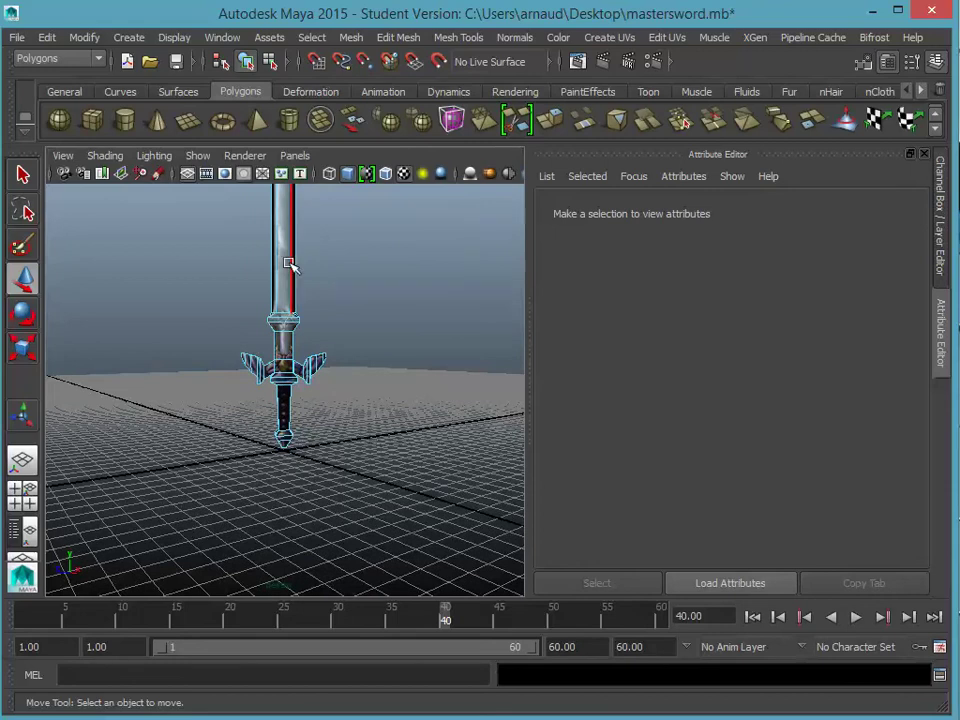
mouse_move(343, 332)
left_mouse_down("alt")
mouse_move(482, 321)
mouse_move(285, 339)
mouse_move(165, 331)
mouse_move(279, 343)
mouse_move(431, 341)
mouse_move(345, 357)
left_mouse_up("alt")
scroll(180, 330, "up", 6)
scroll(343, 354, "down", 5)
scroll(345, 360, "up", 6)
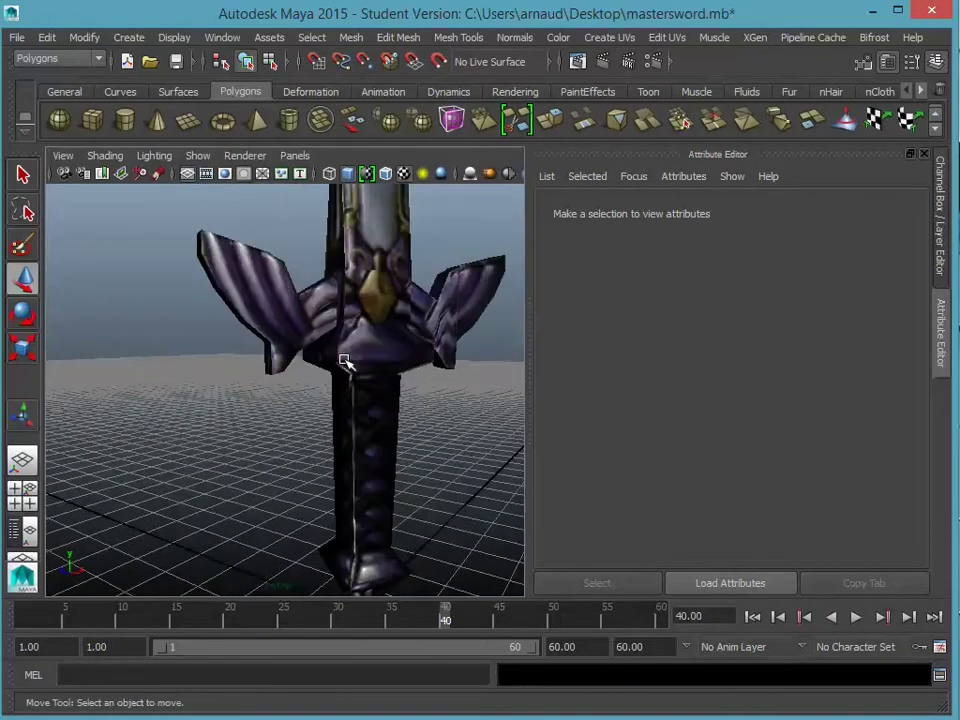
left_click_drag(401, 420, 394, 399, "alt")
scroll(390, 401, "up", 4)
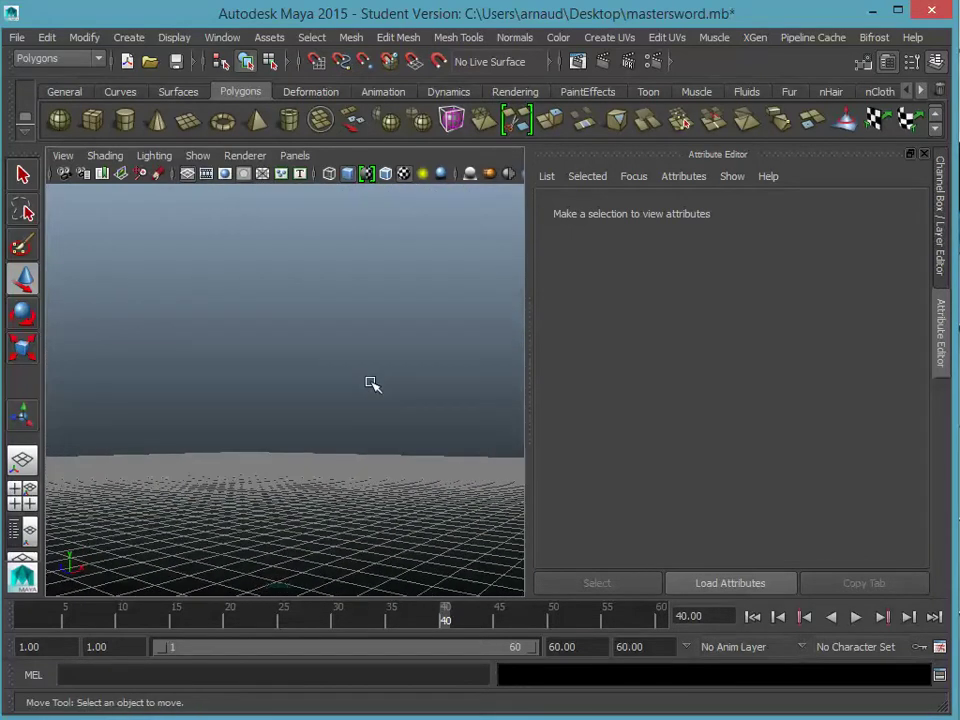
scroll(371, 388, "up", 6)
scroll(371, 388, "down", 3)
scroll(369, 389, "up", 3)
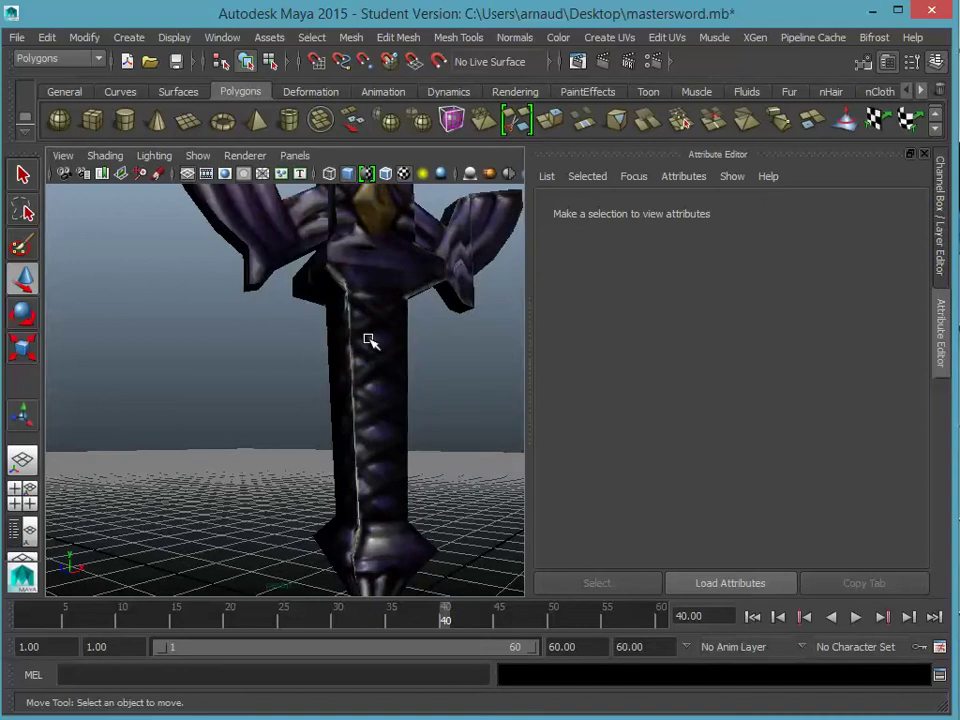
Step: Select the whole sword and show its grip UV shells close up in the UV Texture Editor
left_click(370, 341)
left_click(256, 347)
left_click(335, 325)
left_click(222, 37)
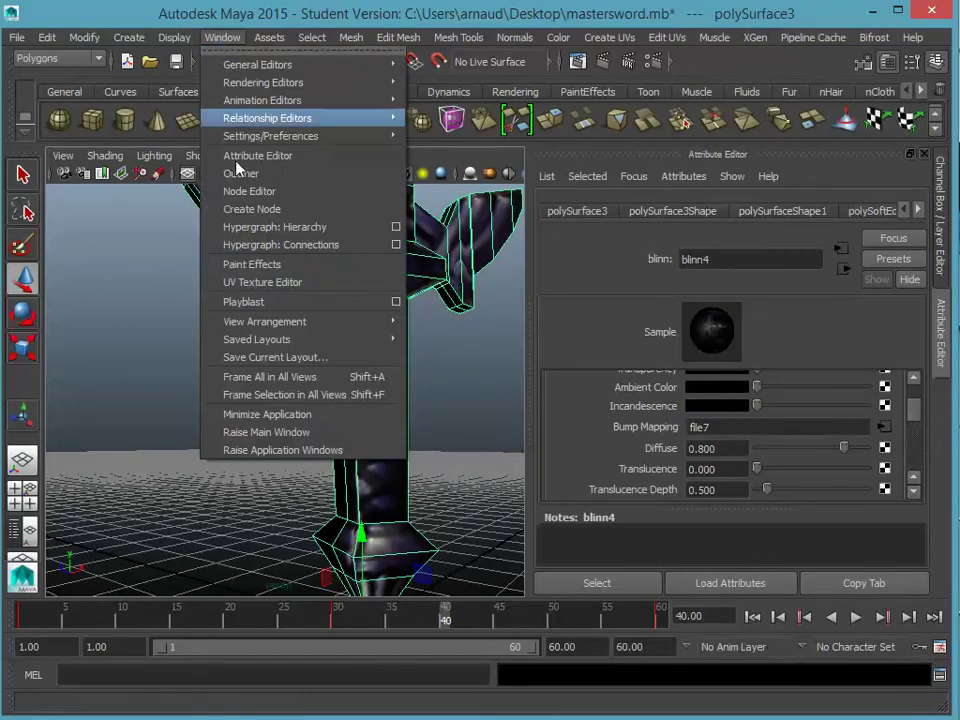
left_click(255, 282)
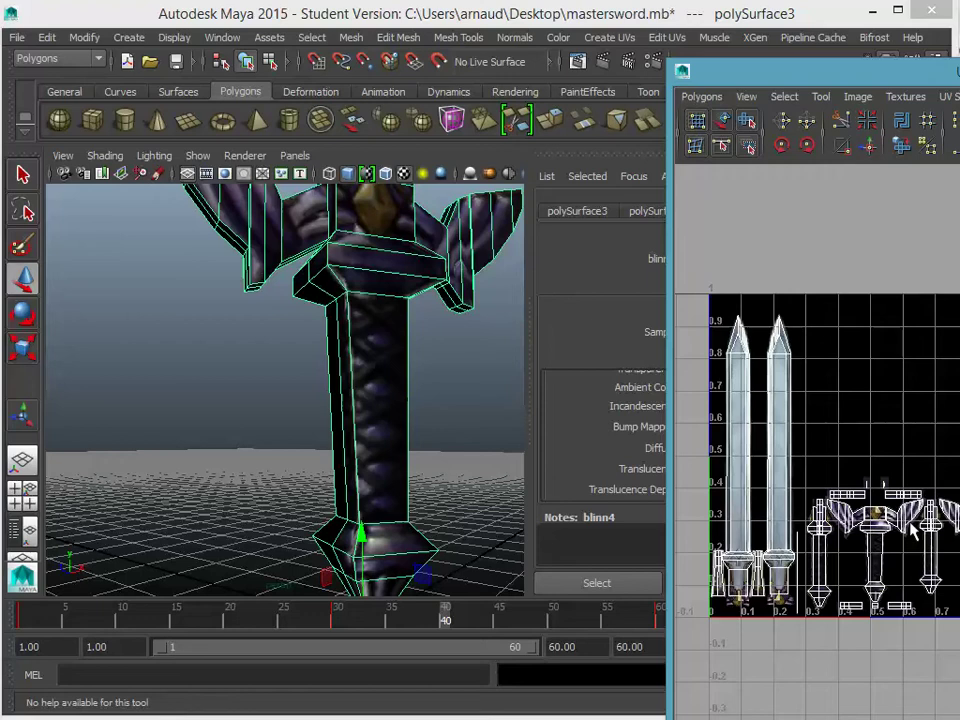
scroll(912, 530, "up", 5)
scroll(912, 530, "up", 2)
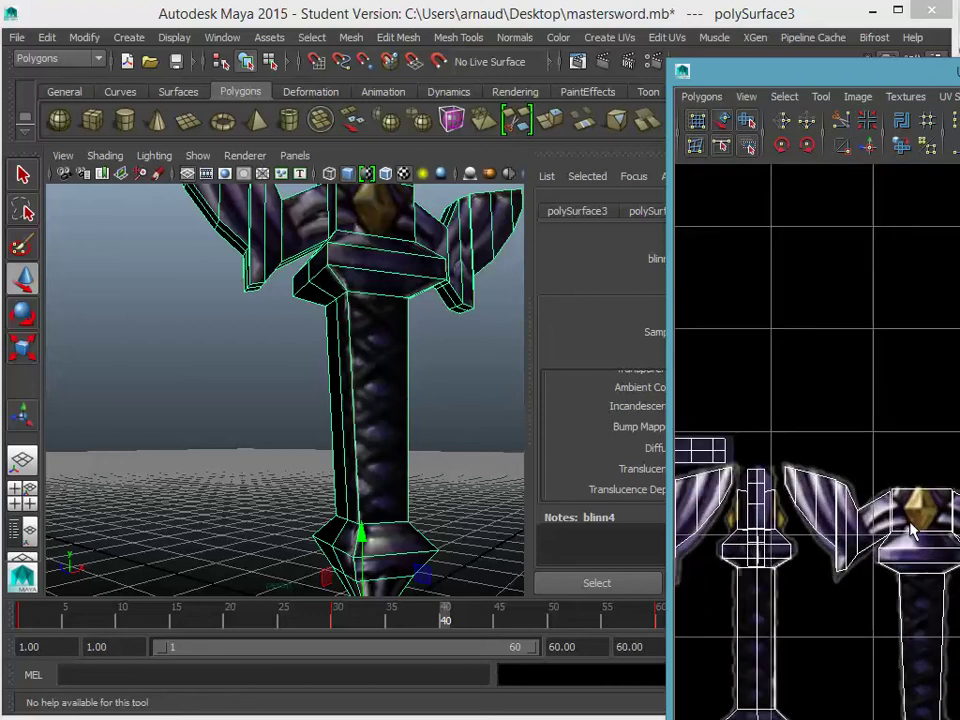
Step: Select the UVs at the grip's upper corner below the guard, nudge them slightly left in the UV layout, and deselect them
right_click_drag(363, 386, 380, 362)
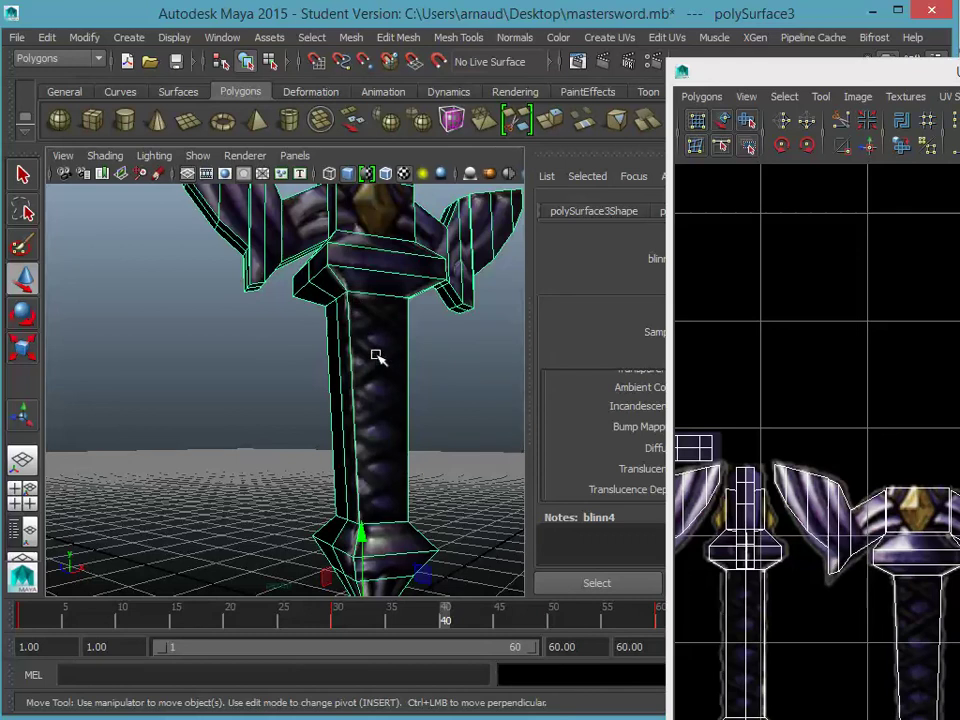
right_click_drag(377, 358, 418, 360)
left_click_drag(332, 277, 362, 324)
right_click_drag(362, 324, 489, 332)
left_click_drag(335, 290, 370, 330)
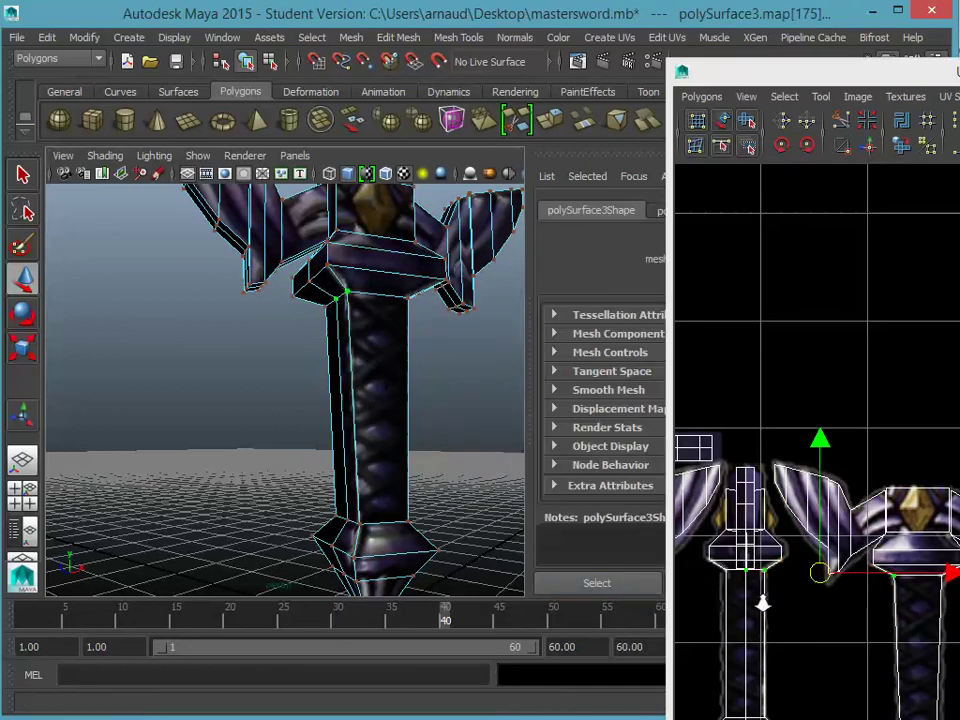
scroll(762, 604, "up", 3)
middle_click_drag(804, 625, 959, 518, "alt")
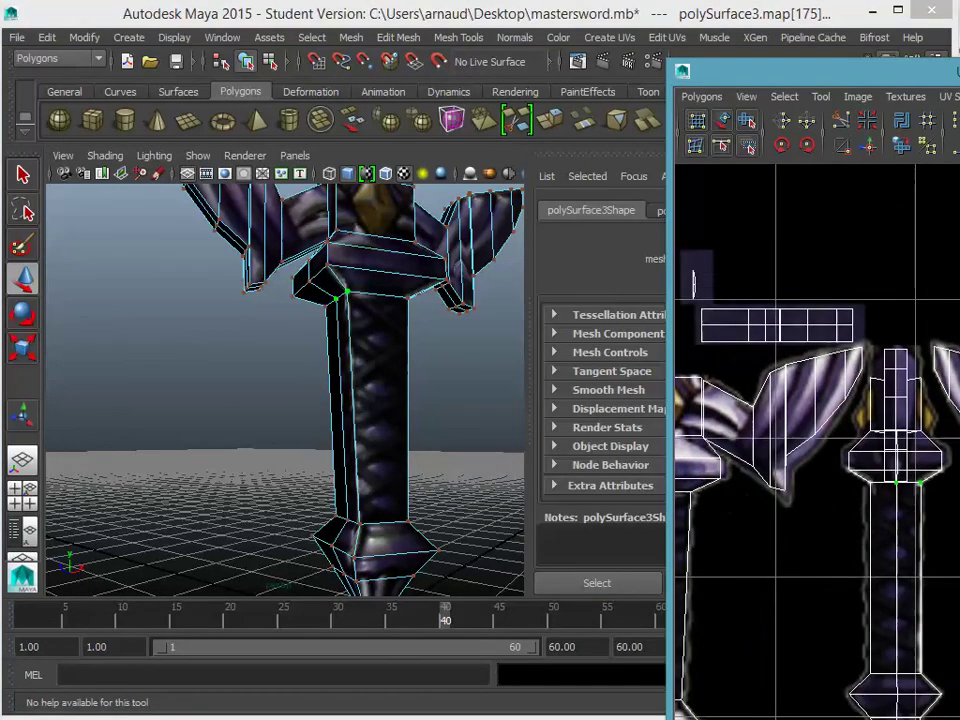
scroll(959, 518, "up", 3)
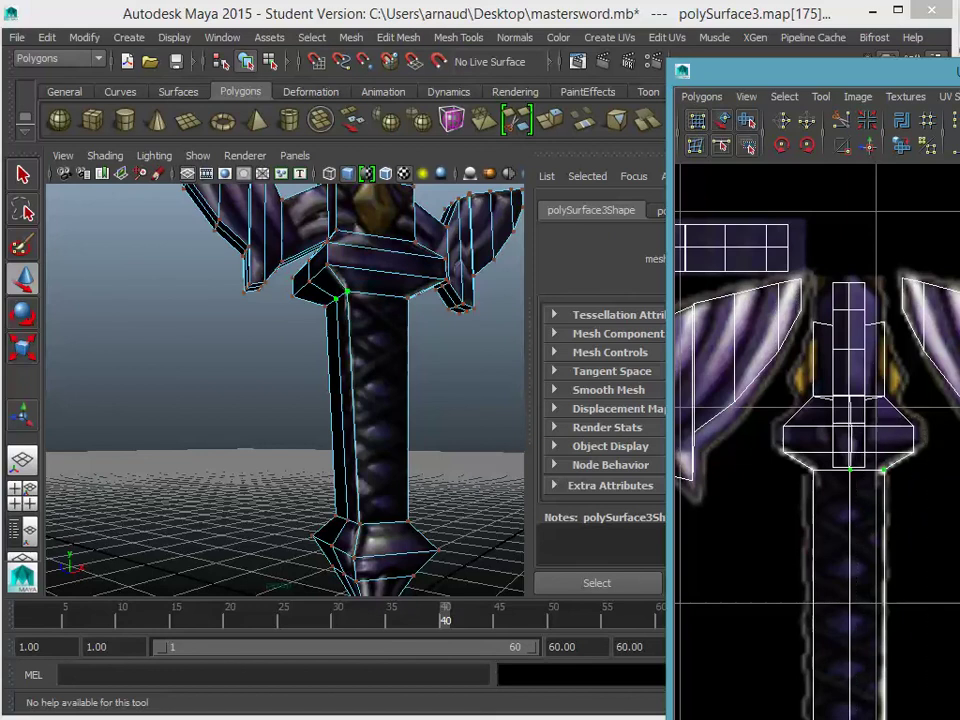
key("alt+Left")
key("alt+Left")
key("alt+Left")
left_click(229, 446)
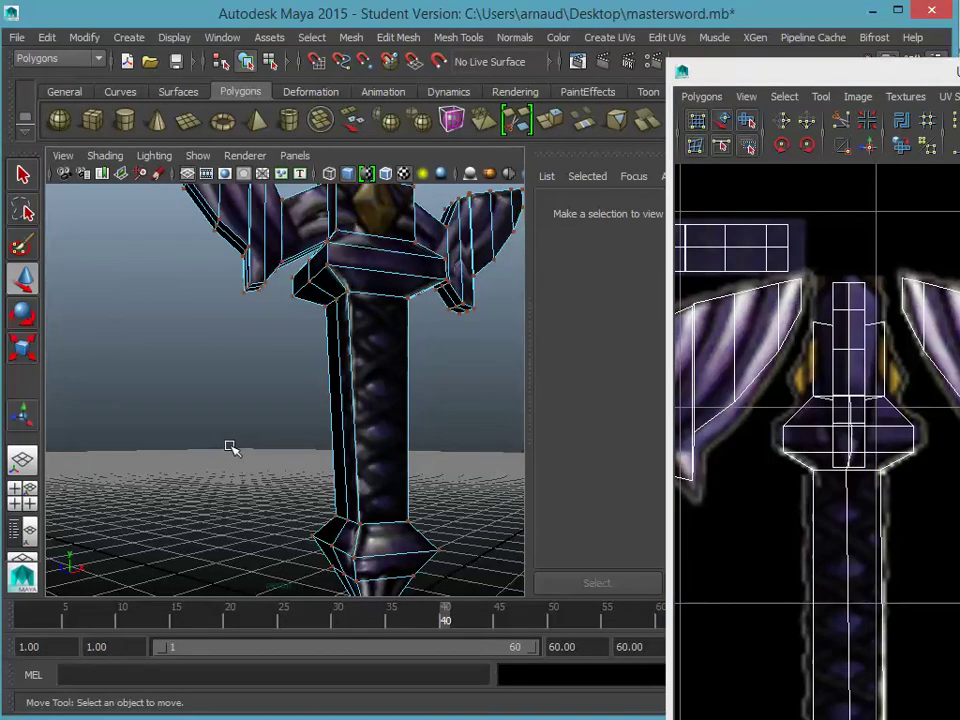
Step: Return the sword to object mode and close the UV Texture Editor
scroll(250, 438, "down", 5)
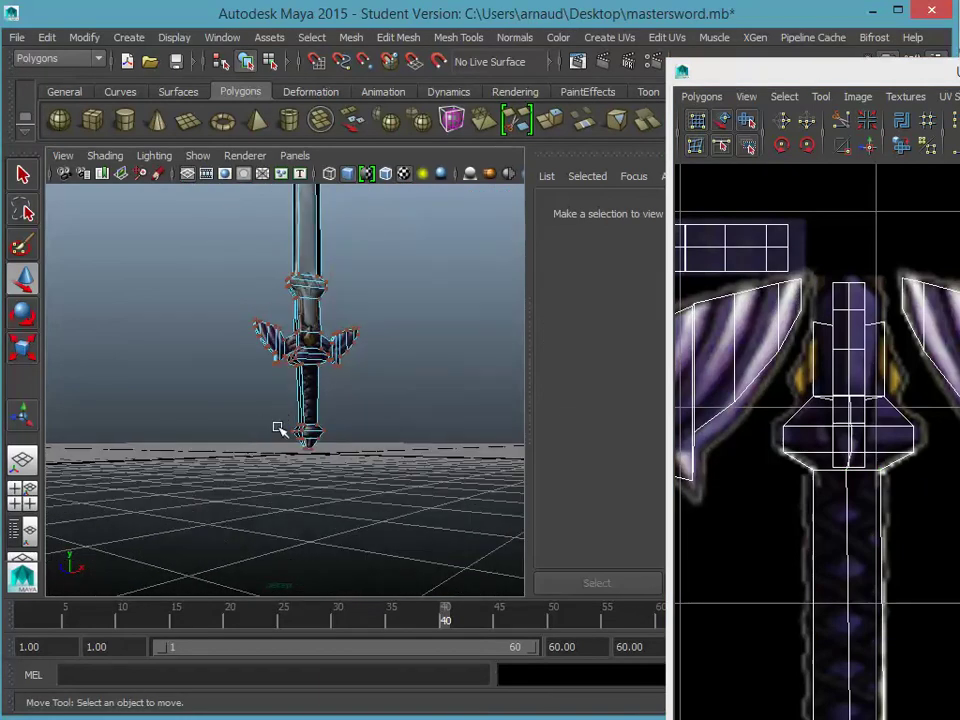
middle_click_drag(279, 429, 257, 546, "alt")
scroll(257, 546, "down", 4)
scroll(281, 531, "up", 3)
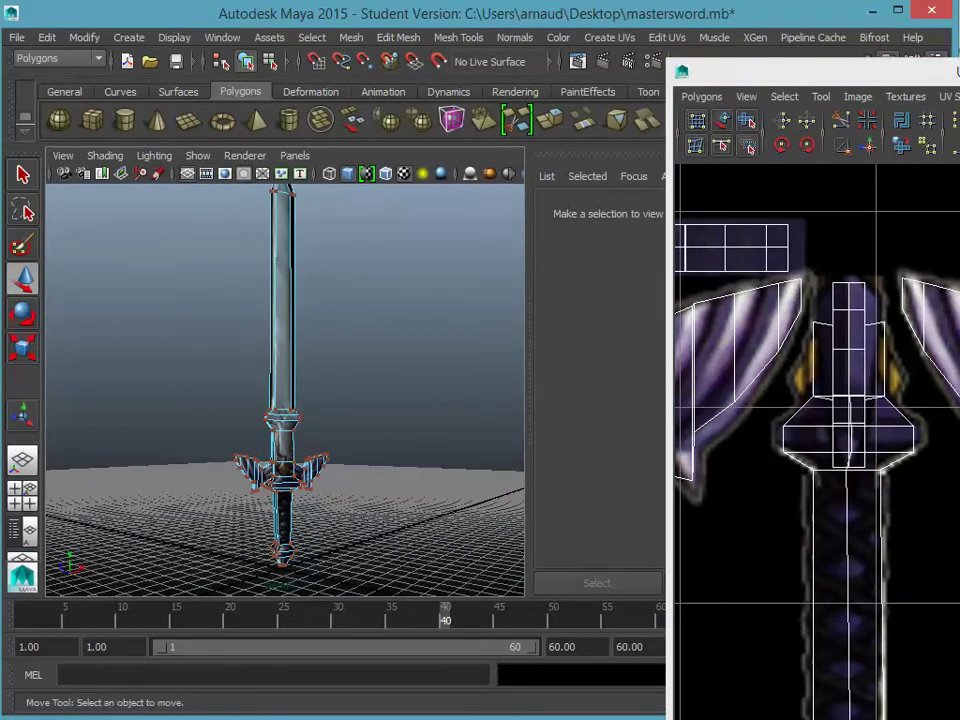
right_click(284, 289)
left_click(364, 265)
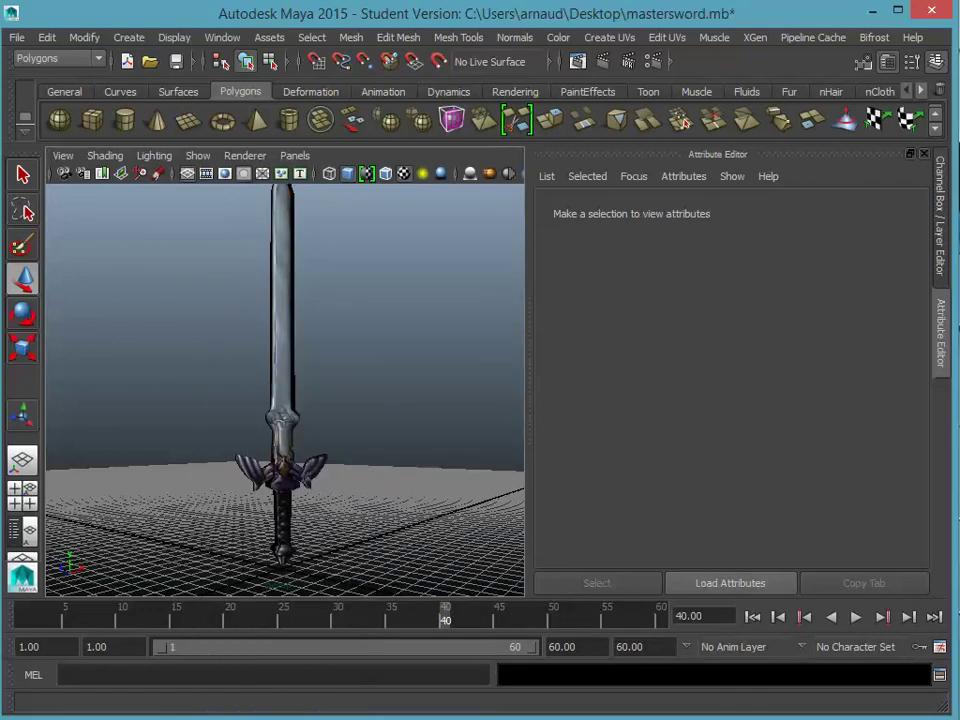
Step: Load masterSwordUVMap_SPEC.png from the Maps folder as the image for the sword Blinn's specular color
left_click_drag(347, 357, 298, 358, "alt")
left_click(262, 301)
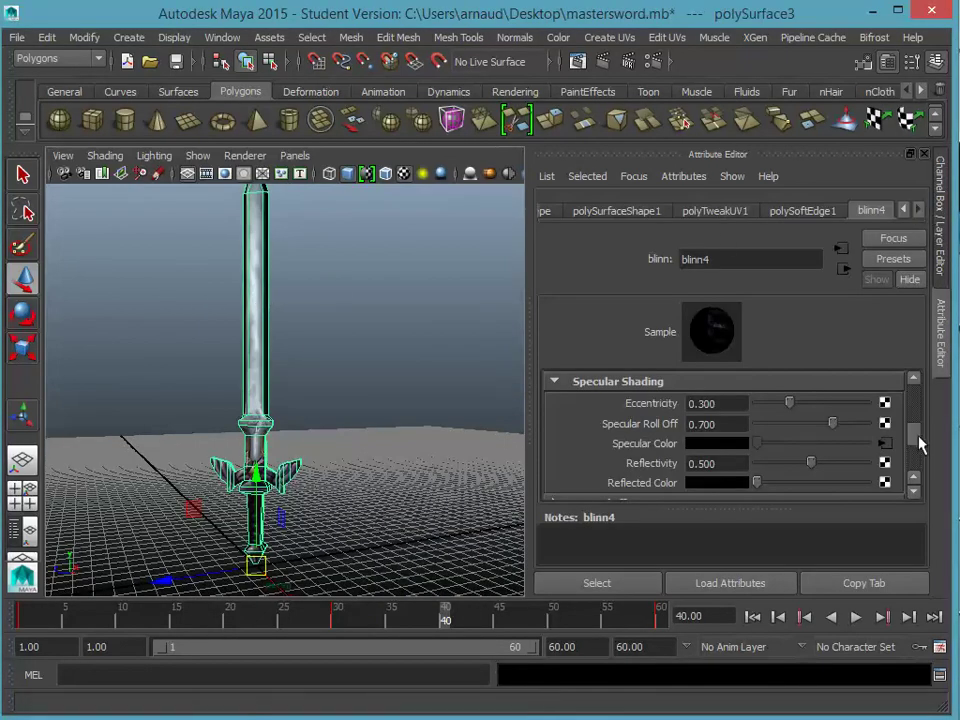
mouse_move(920, 445)
left_mouse_down()
mouse_move(917, 399)
mouse_move(913, 443)
left_mouse_up()
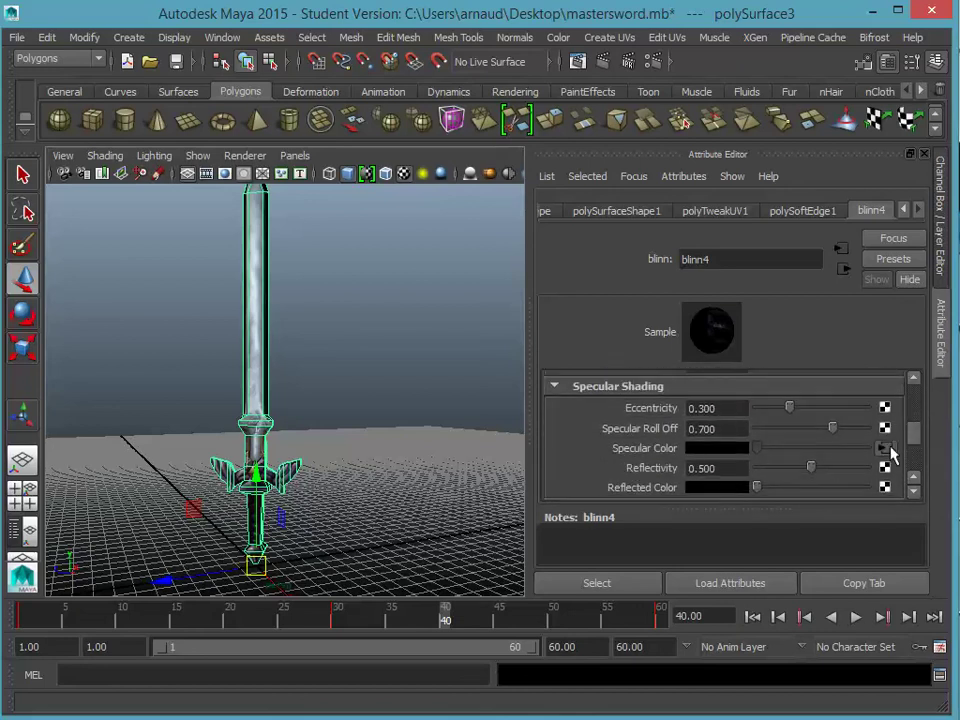
left_click(886, 448)
left_click(894, 458)
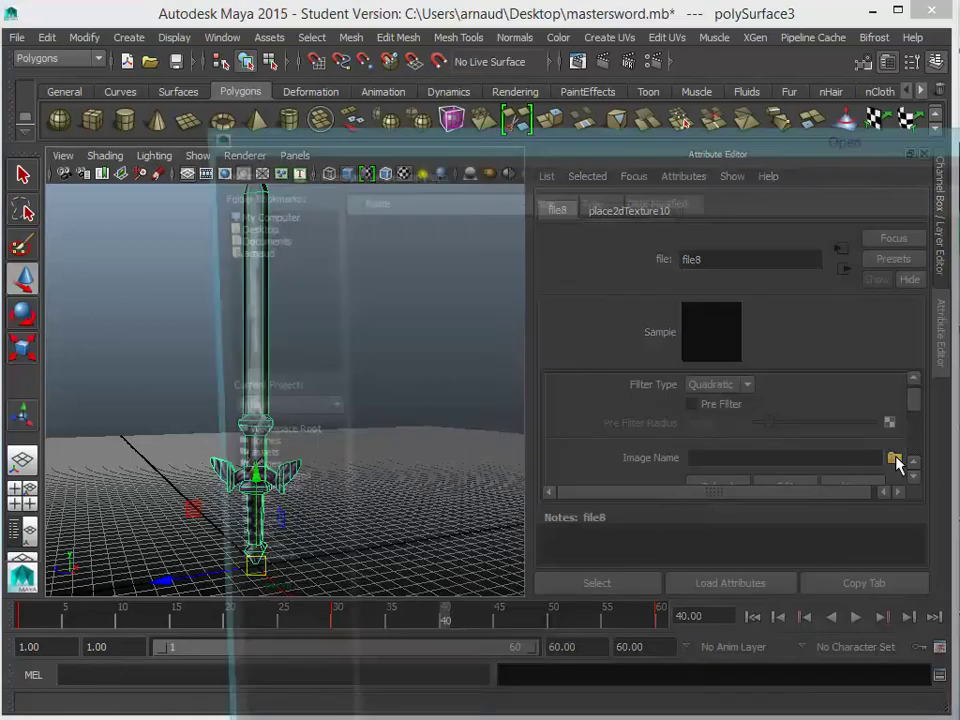
left_click(386, 298)
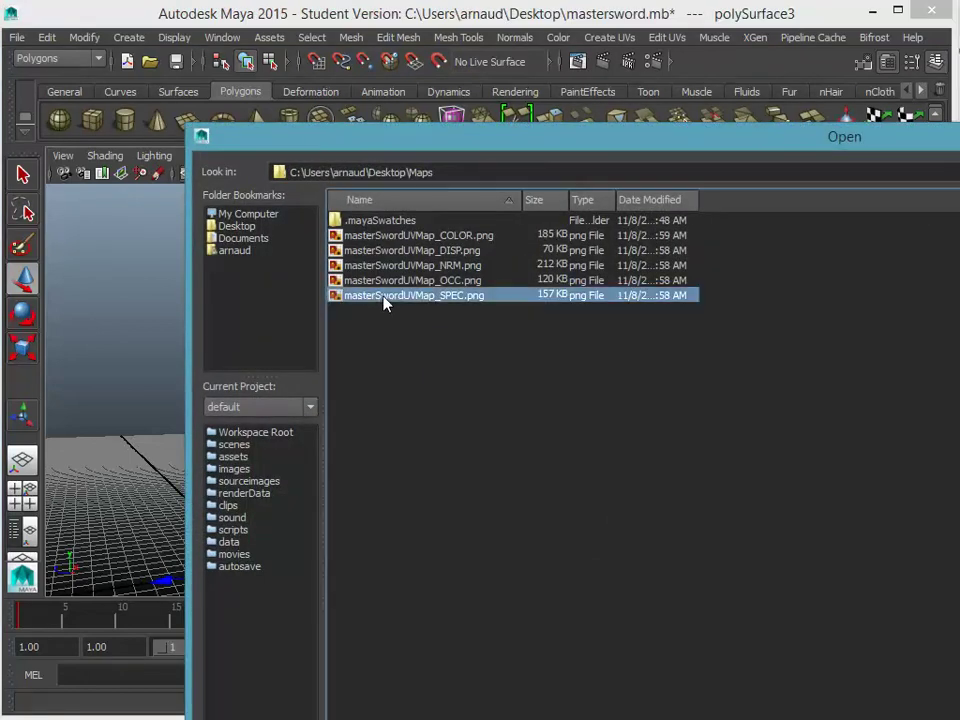
left_click_drag(638, 120, 84, 19)
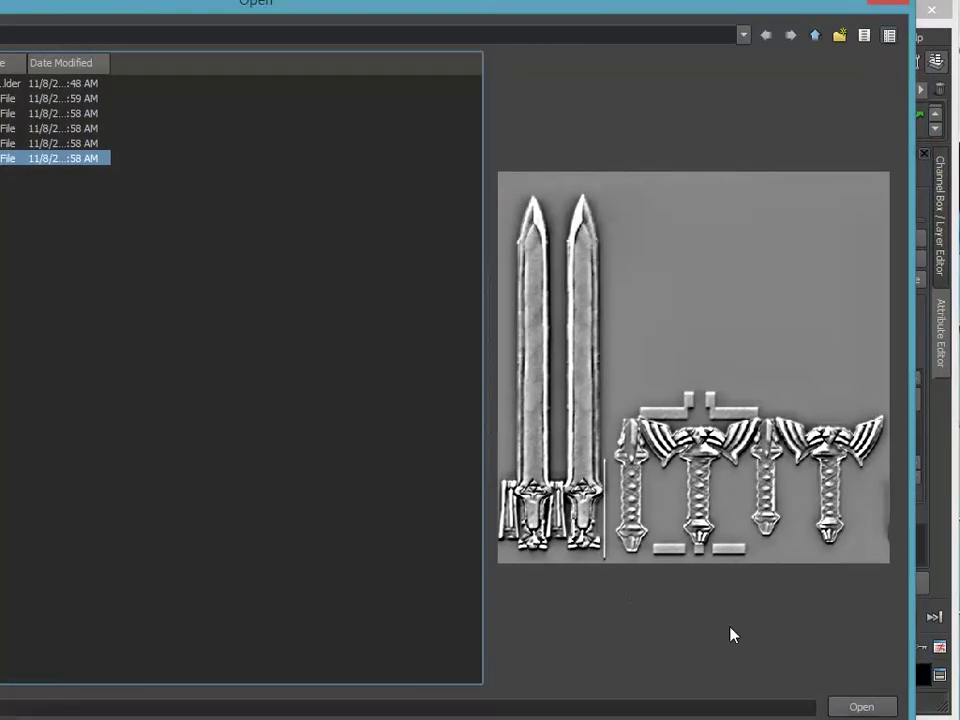
left_click(860, 707)
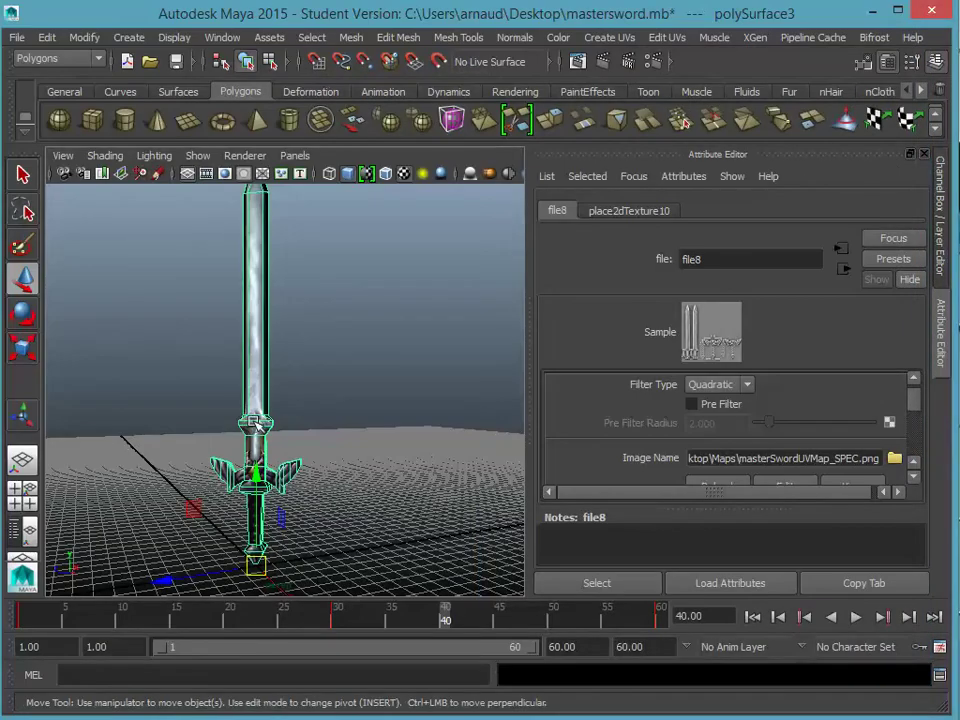
Step: Deselect the sword and inspect its specular shading from several angles
left_click(312, 386)
left_click_drag(312, 388, 240, 398, "alt")
scroll(257, 407, "up", 3)
scroll(313, 360, "down", 4)
left_click_drag(313, 360, 390, 375, "alt")
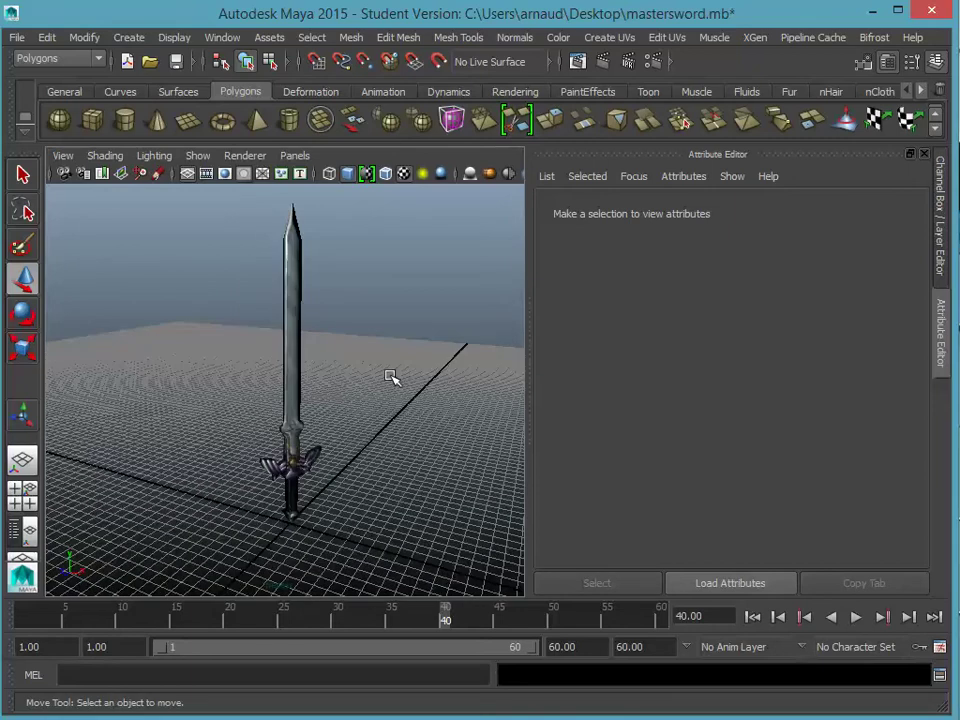